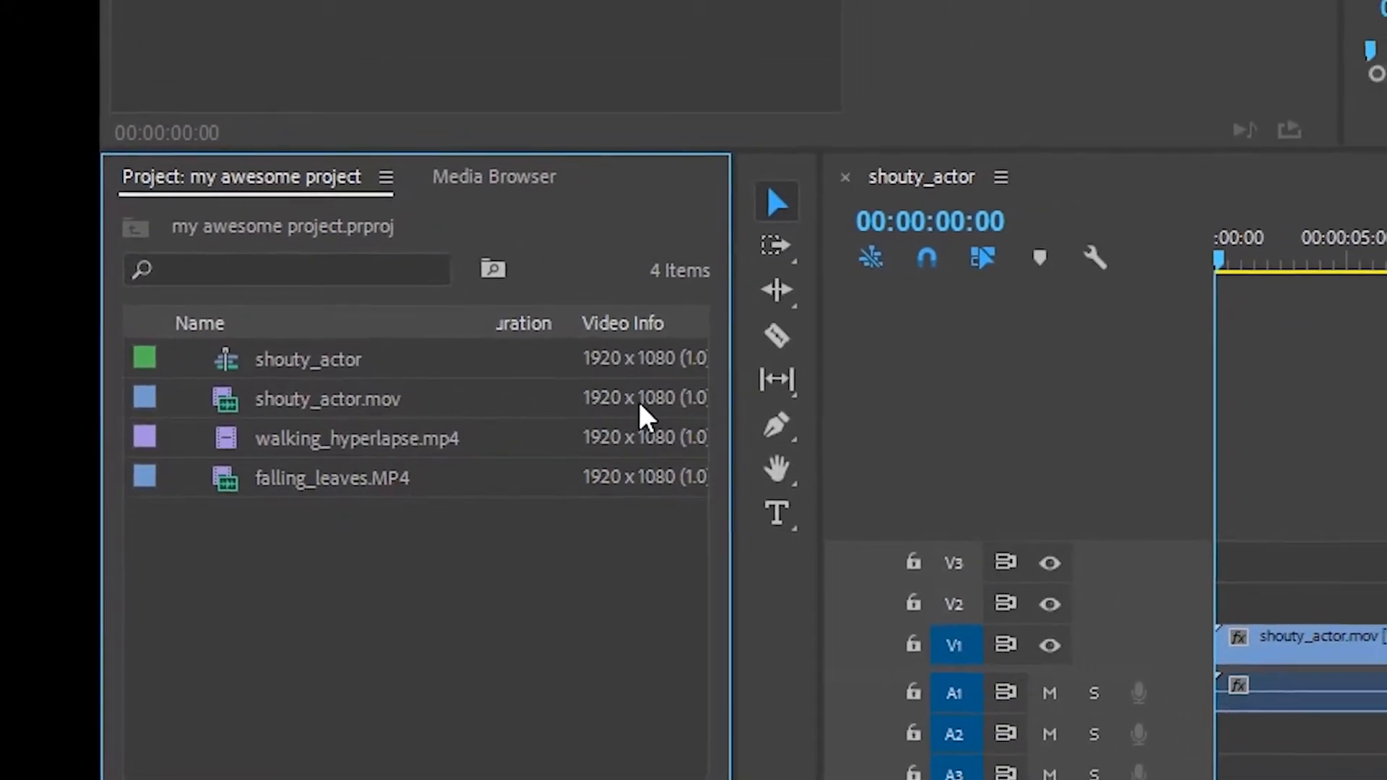
Examine the frame sizes listed for the sequence and the source clips in the project
click(574, 369)
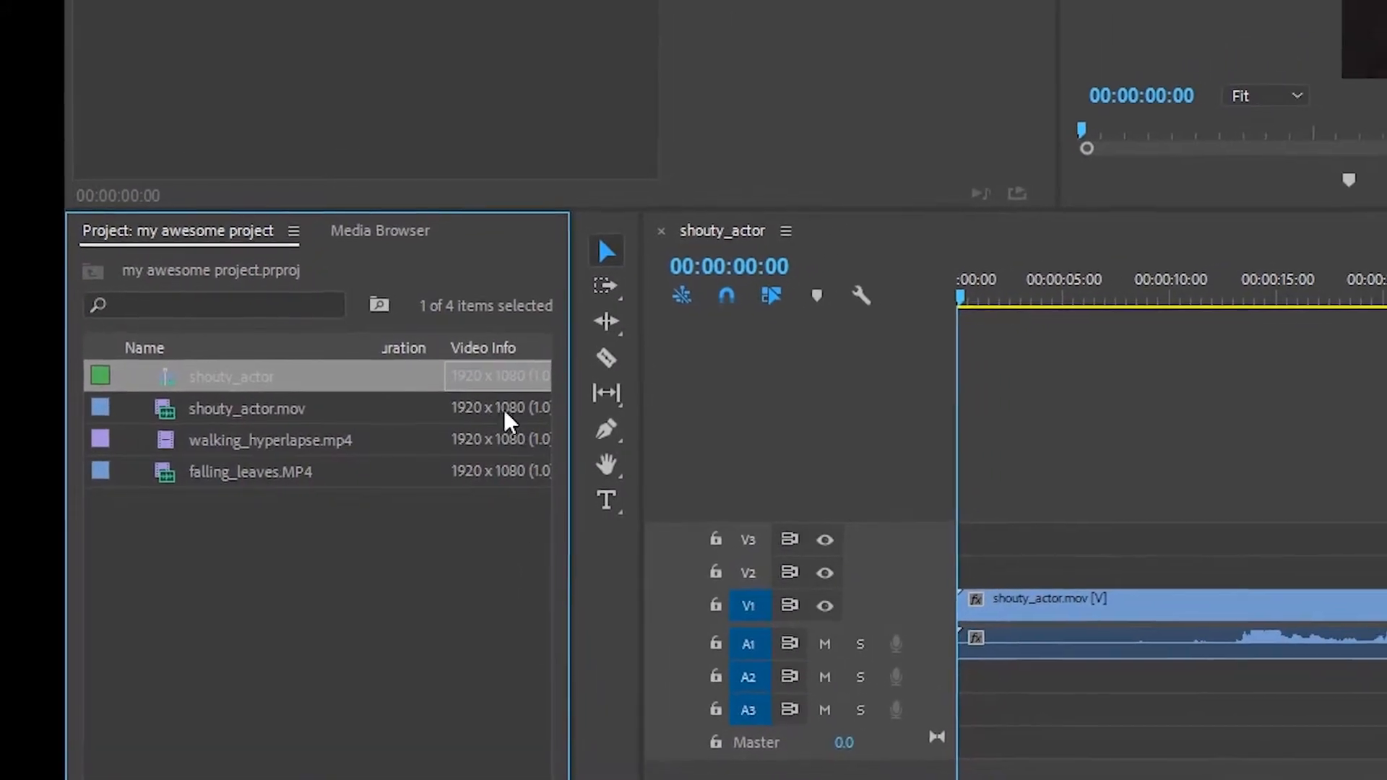
click(514, 407)
click(502, 440)
click(445, 470)
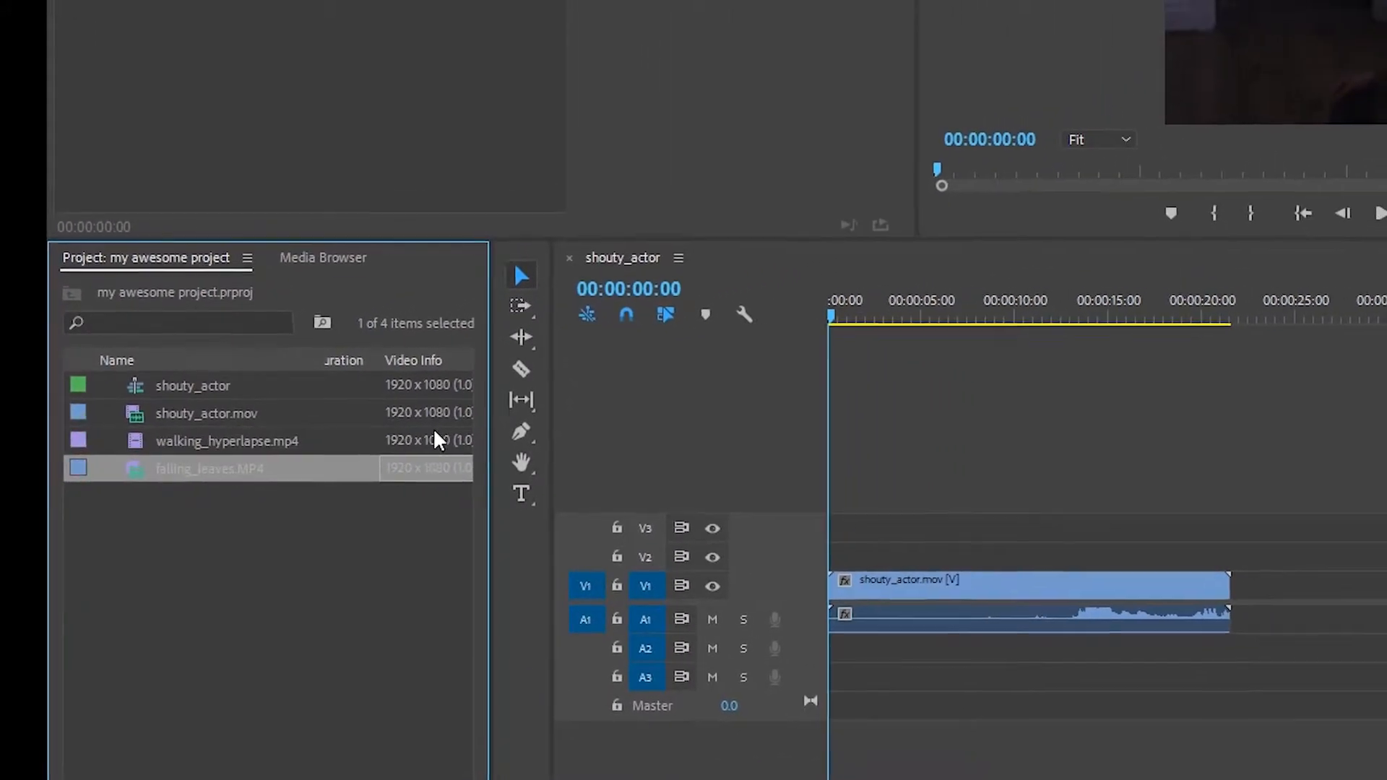
click(455, 412)
click(448, 441)
click(433, 533)
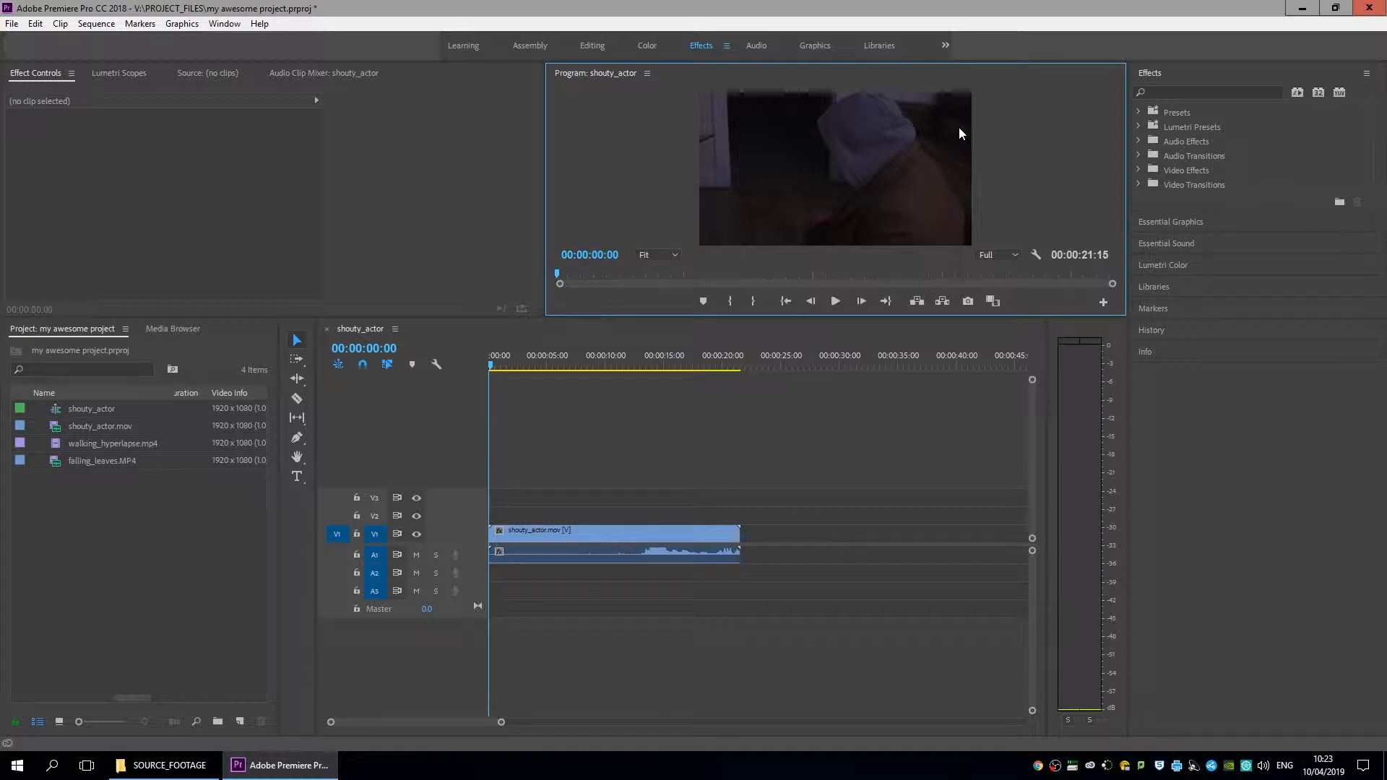
click(294, 519)
click(383, 440)
click(300, 507)
click(220, 516)
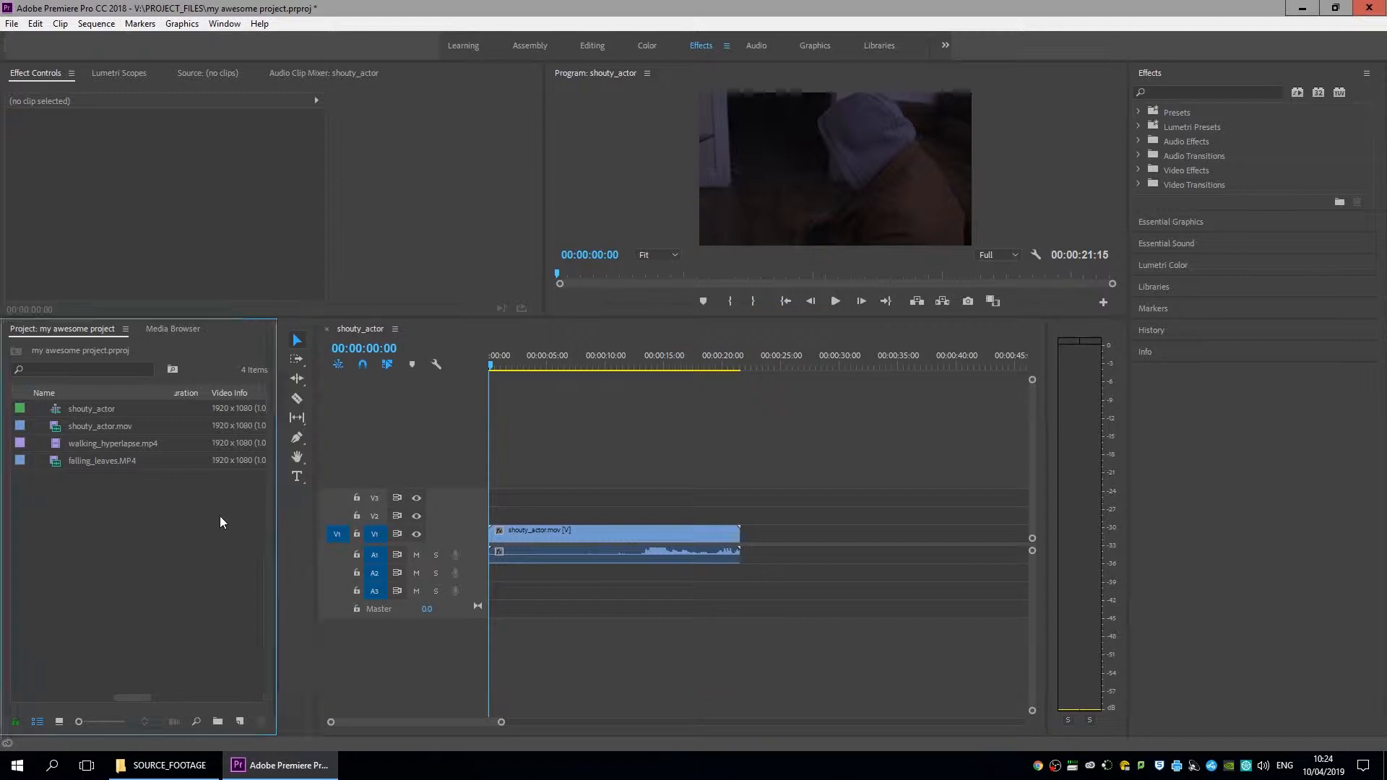
click(440, 435)
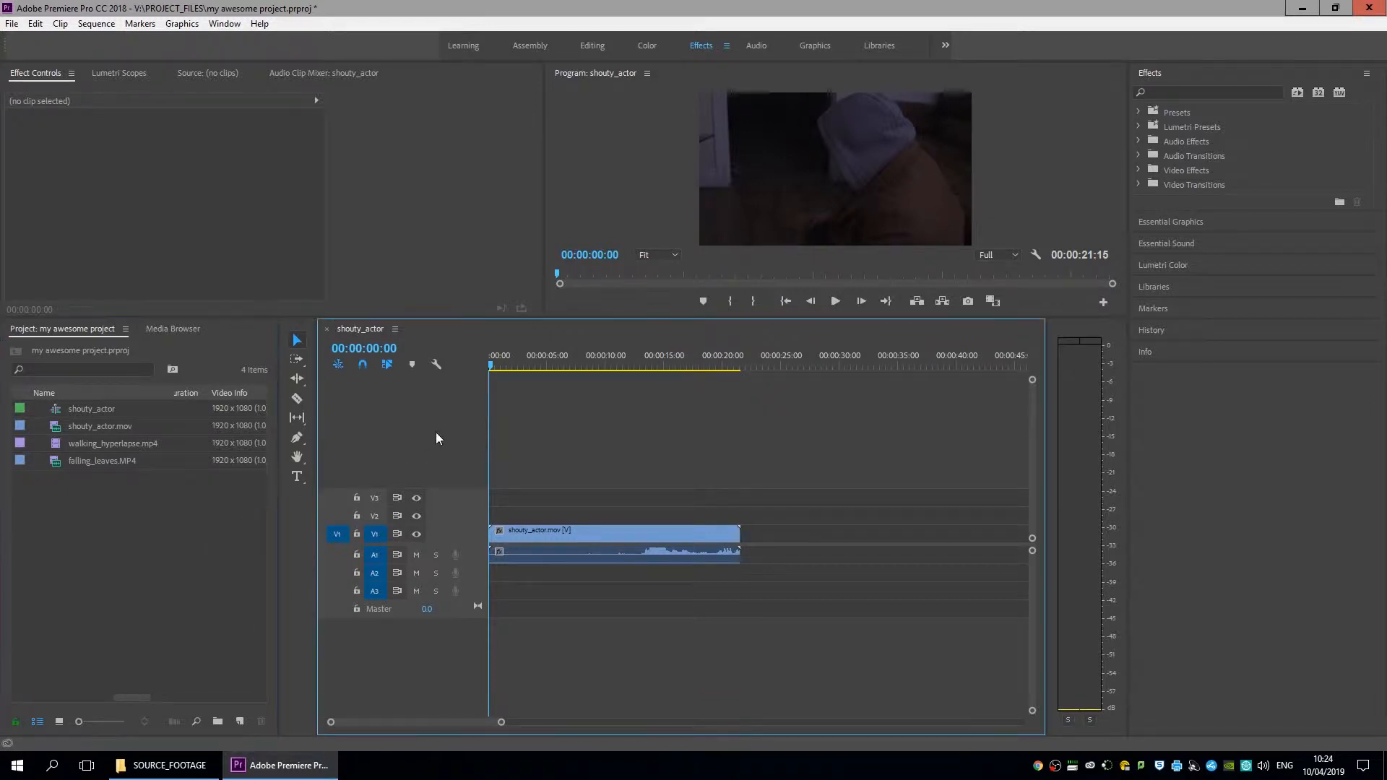
Close the shouty_actor sequence in the timeline and delete that sequence from the project
click(326, 329)
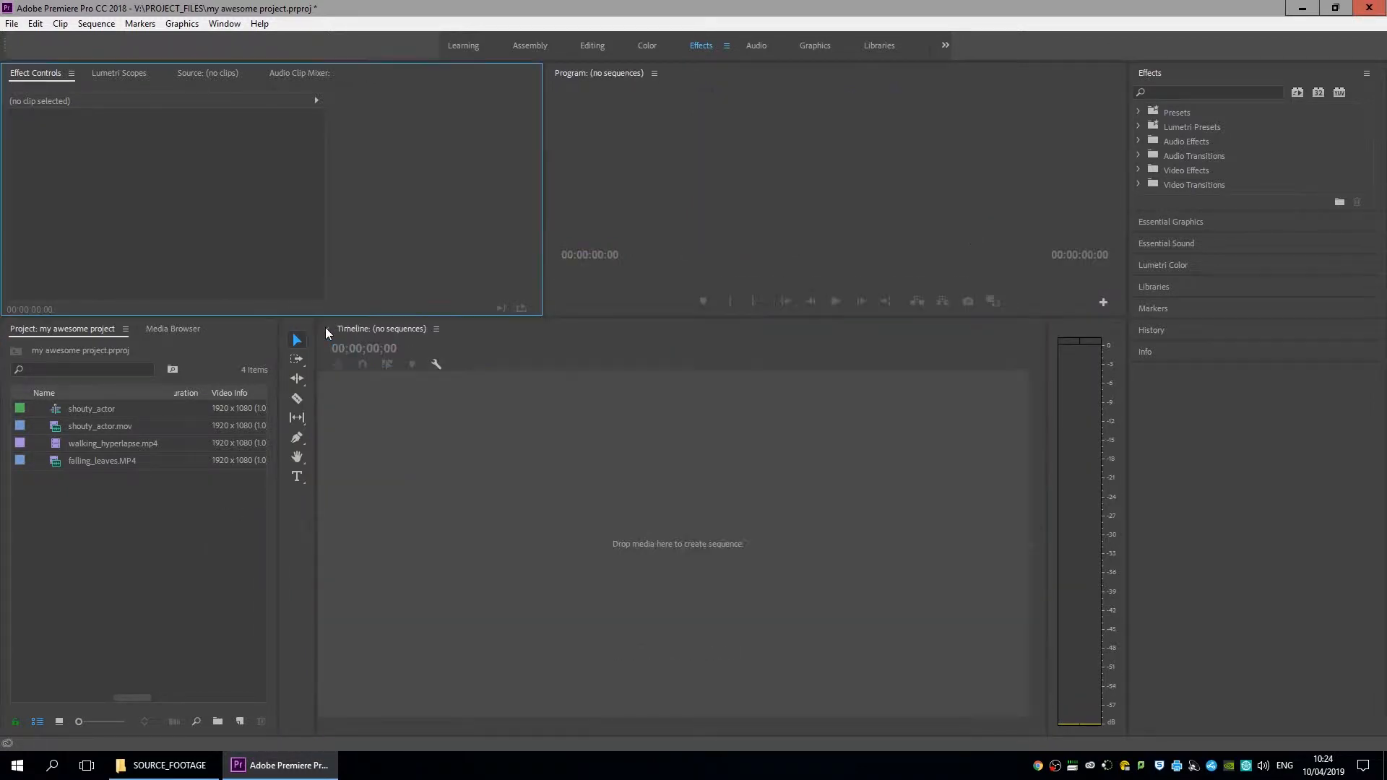
click(85, 510)
click(91, 410)
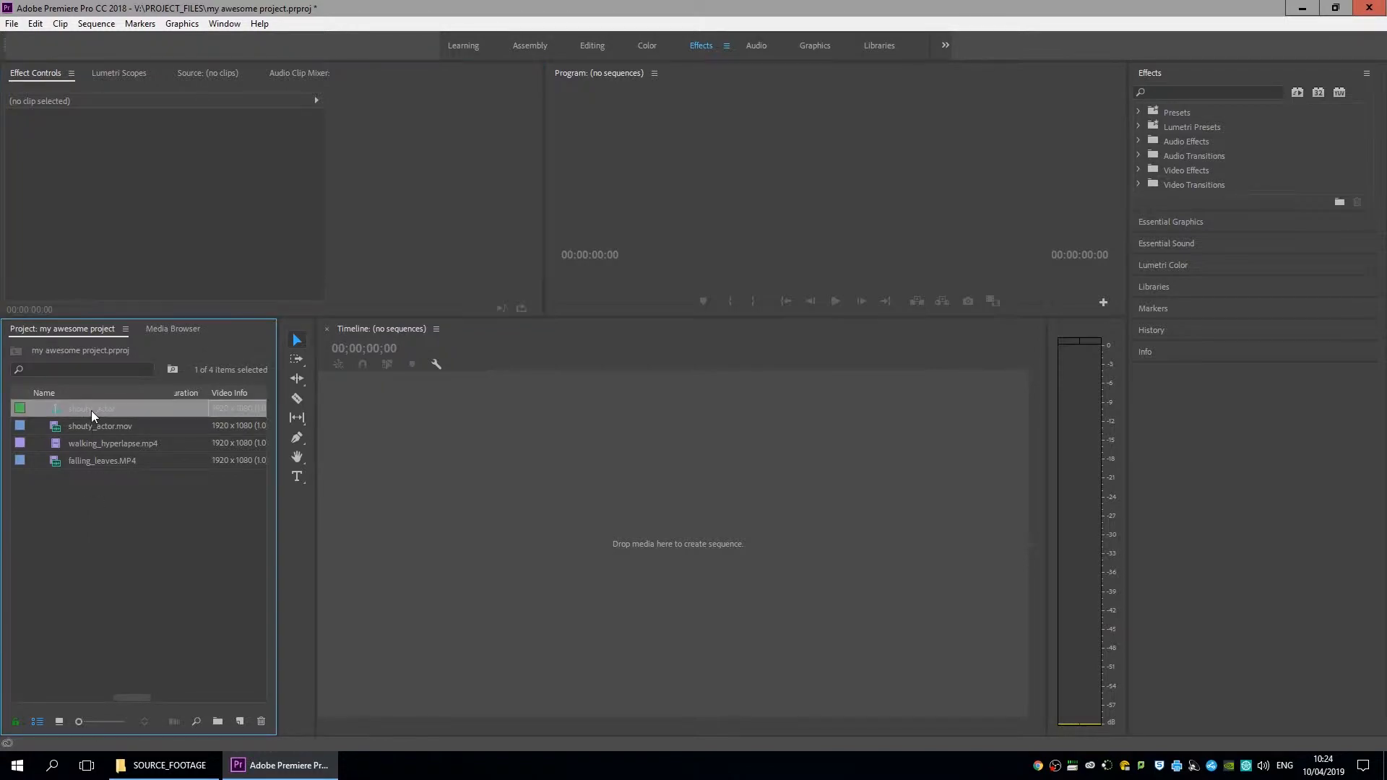
key(Delete)
Start a new sequence, look through the AVCHD presets including 720p, and select the AVCHD 1080p24 preset
right_click(109, 519)
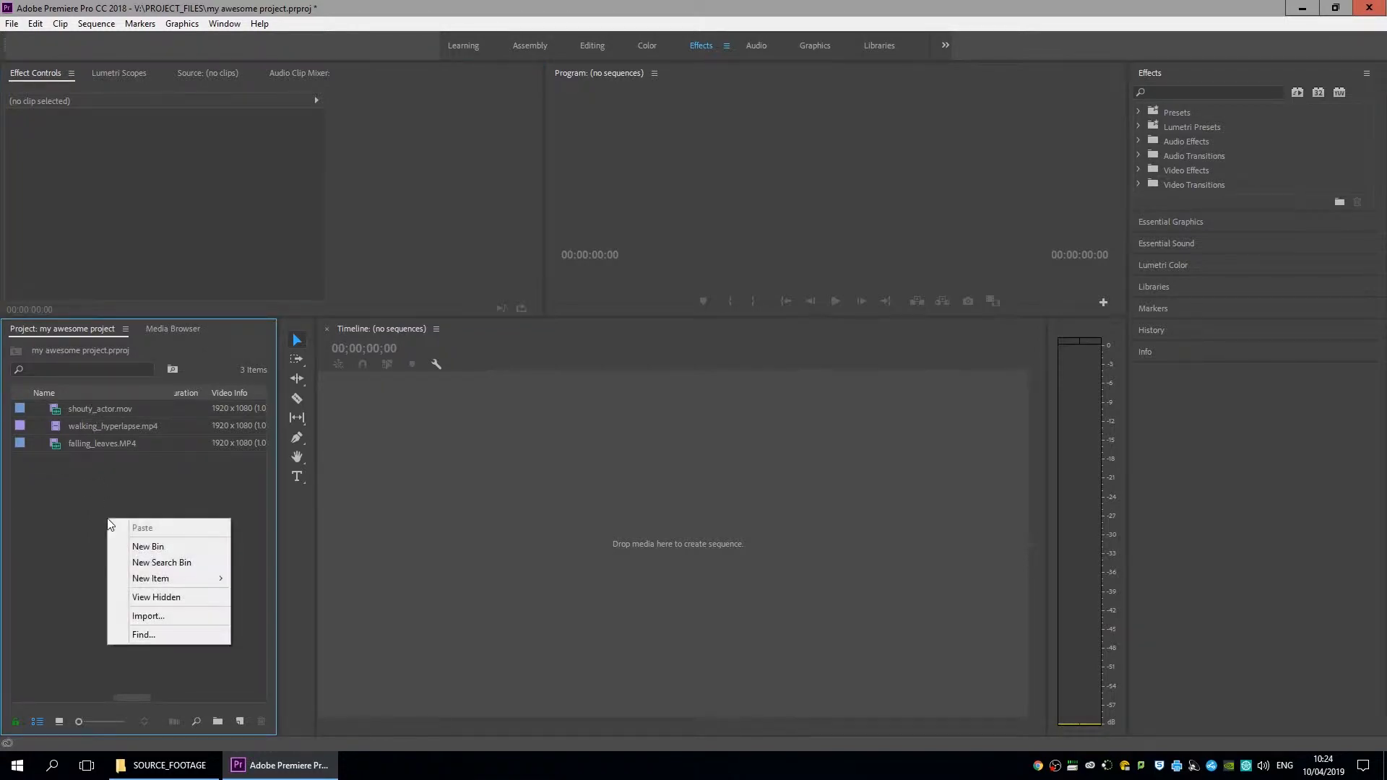
mouse_move(215, 577)
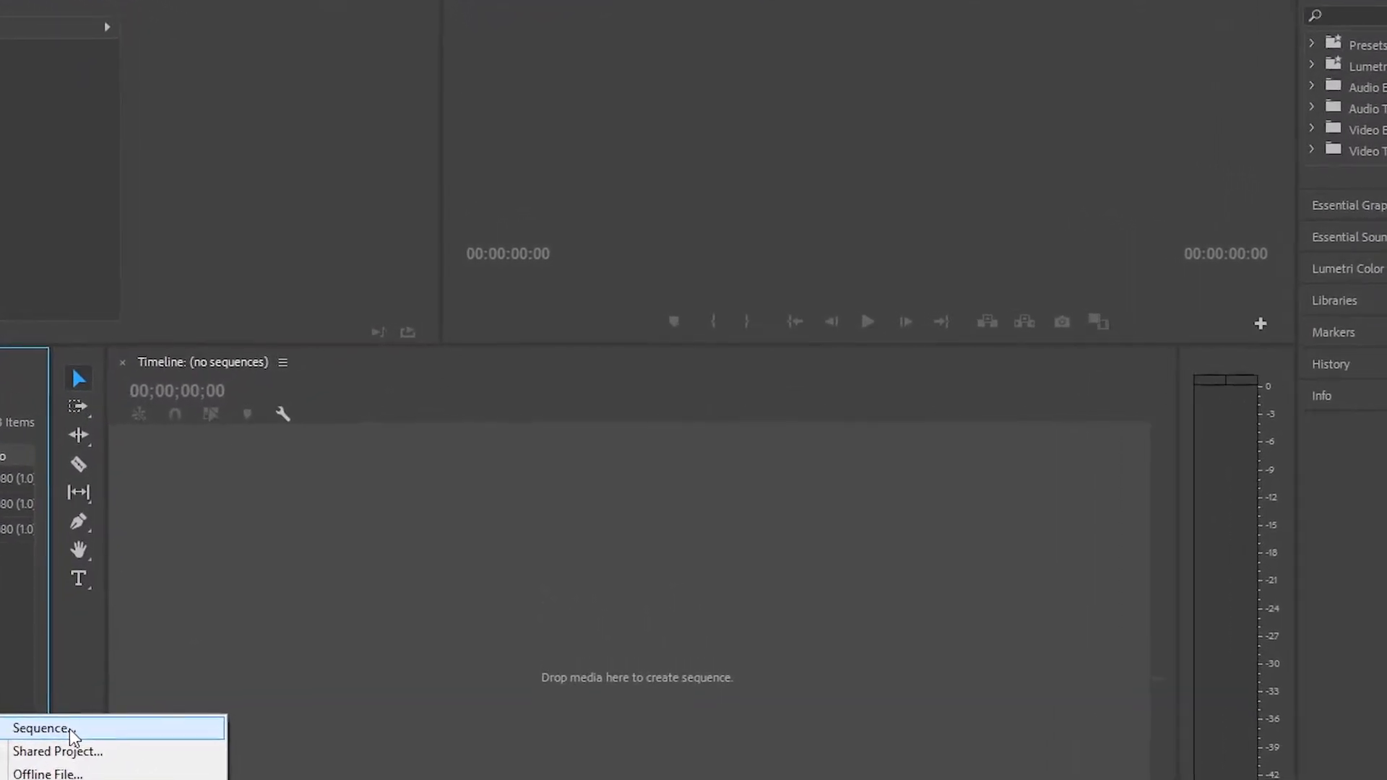
click(56, 745)
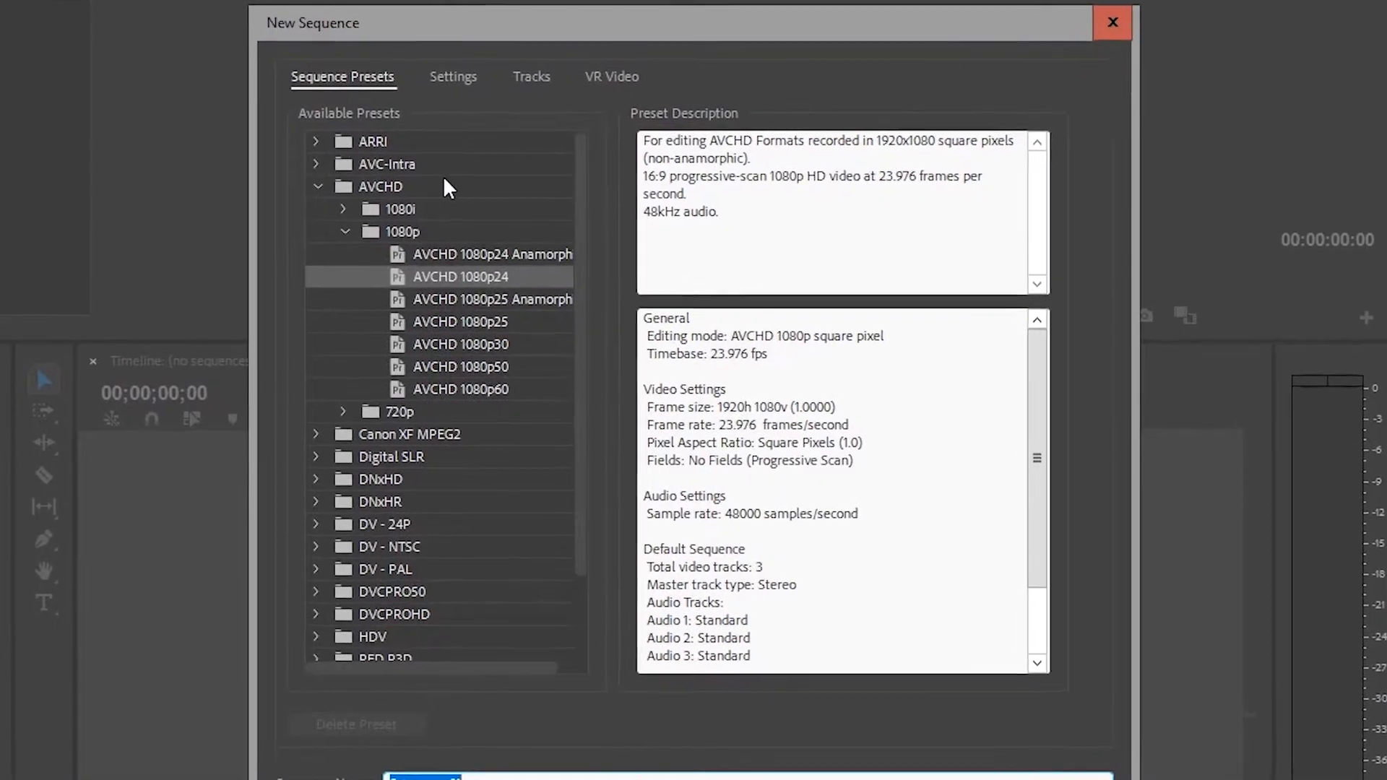
scroll(585, 217, down, 2)
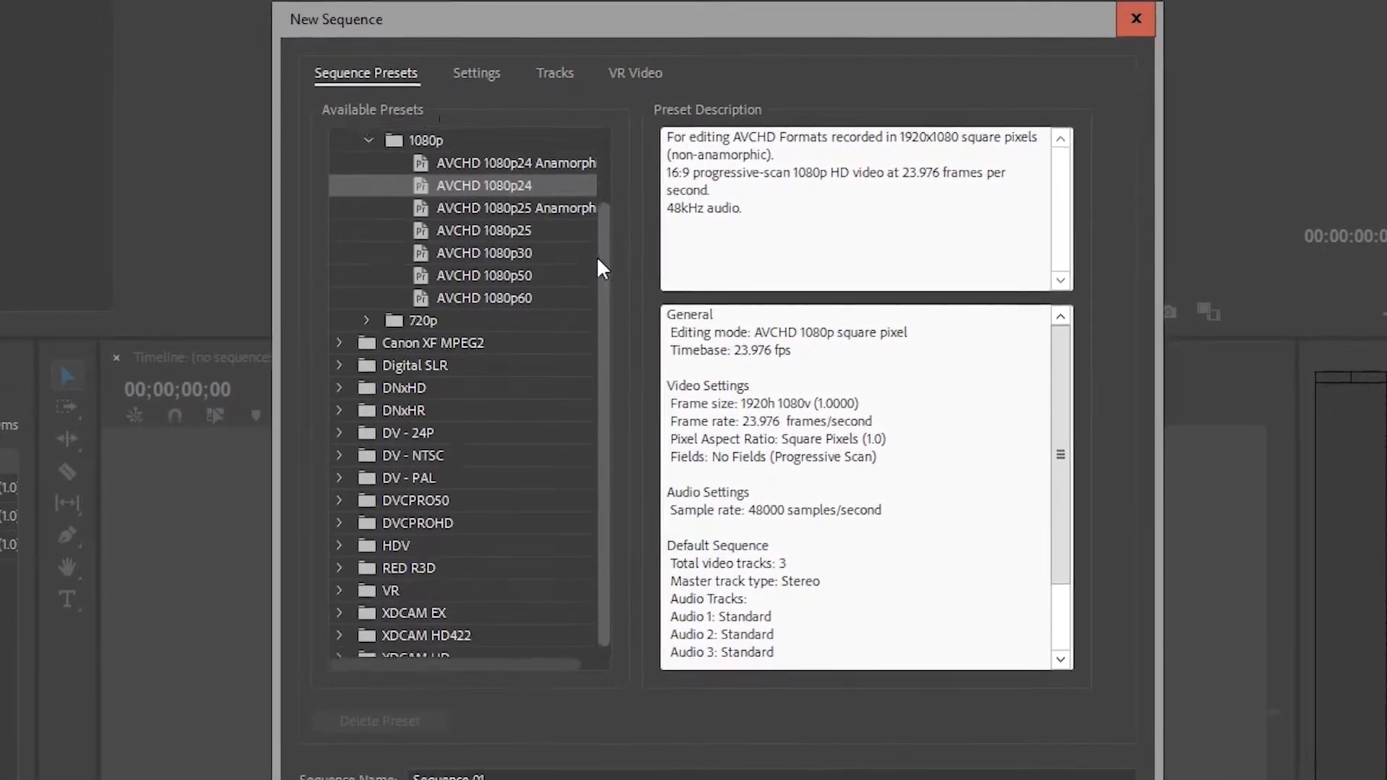
drag(599, 299, 601, 131)
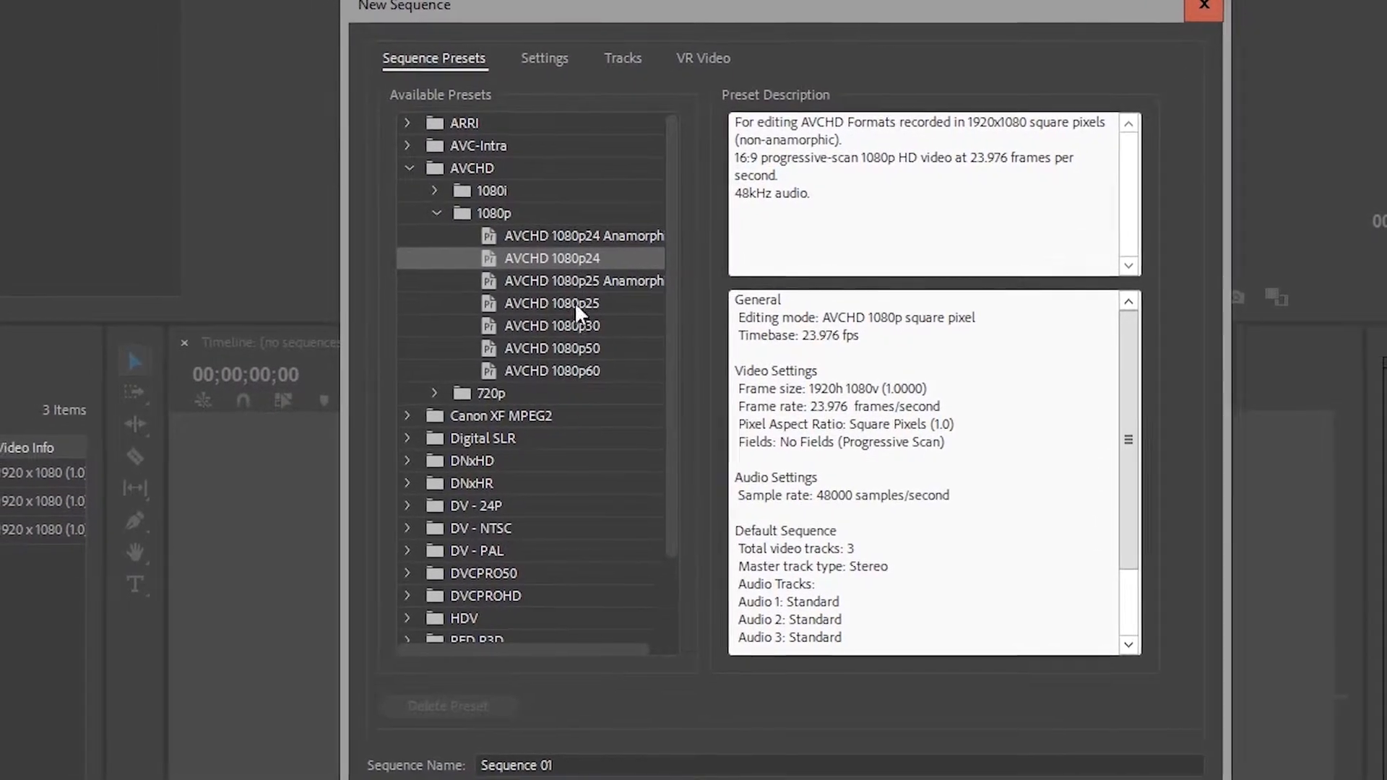
click(442, 394)
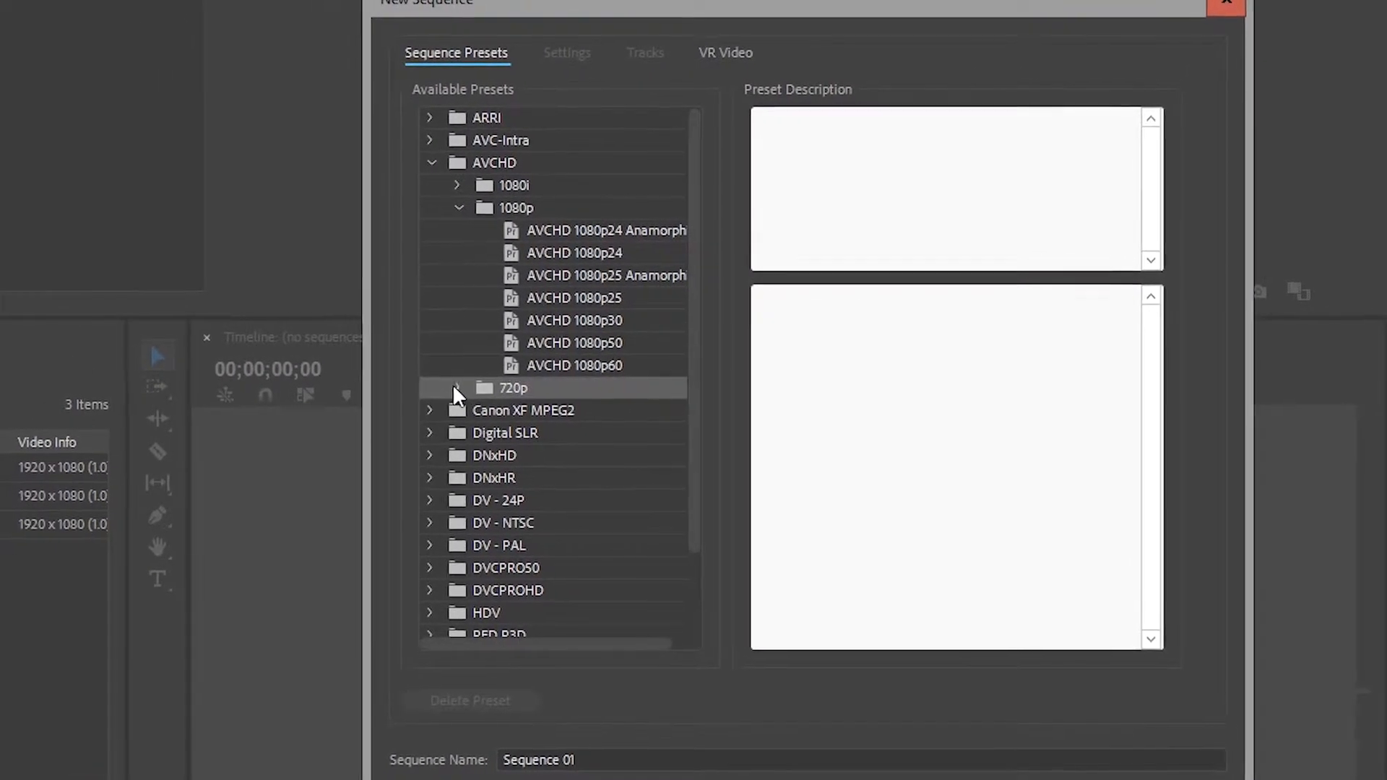
click(440, 393)
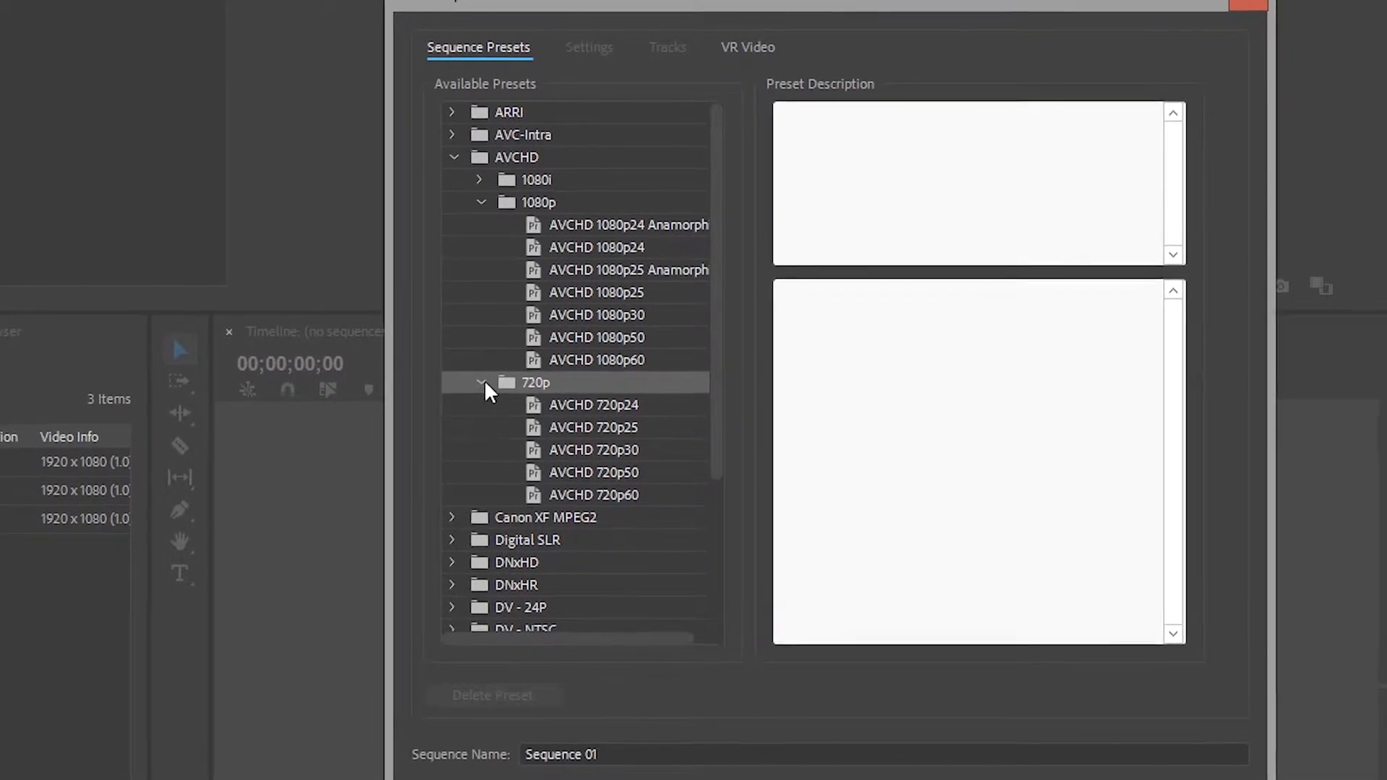
click(463, 386)
click(571, 243)
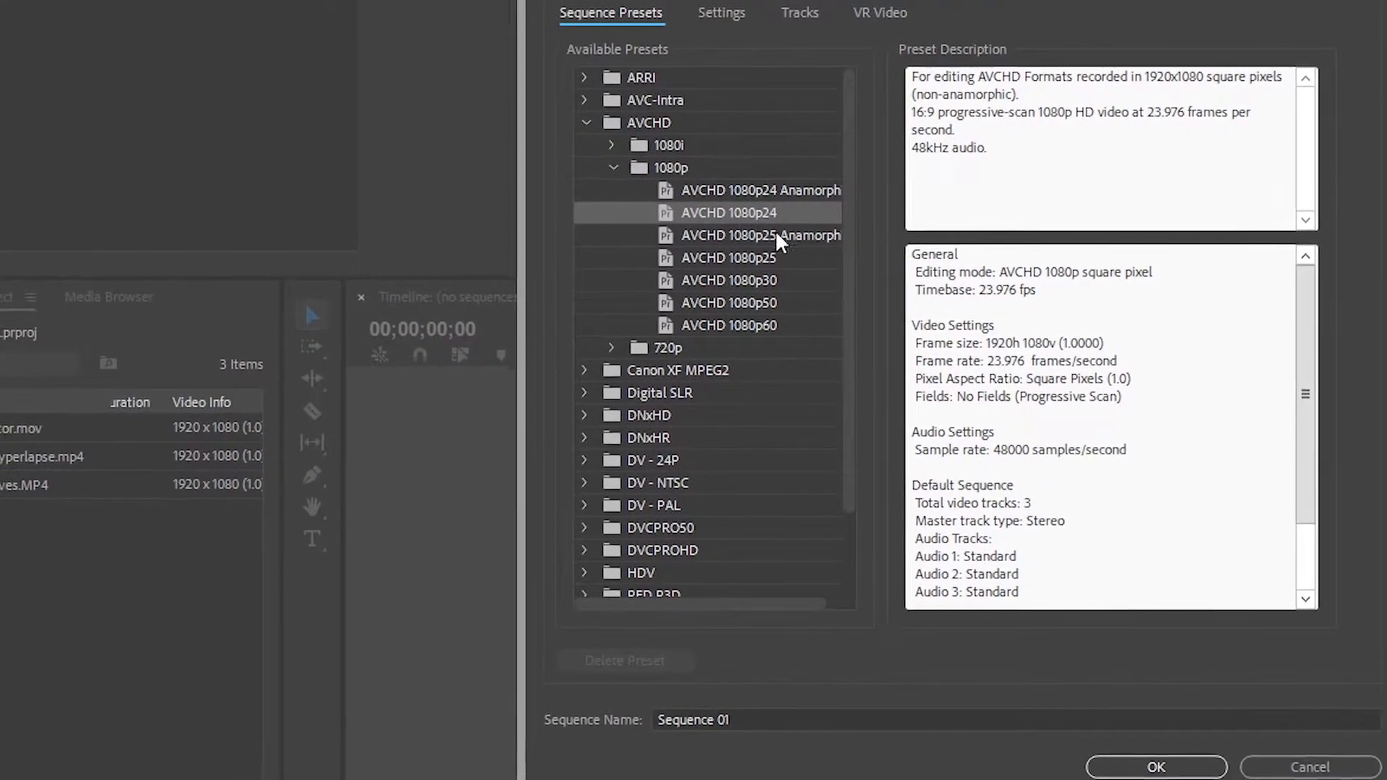
Review the AVCHD 1080p24 settings and the other available presets, and create the sequence from the selected preset
drag(991, 341, 1090, 335)
click(1112, 330)
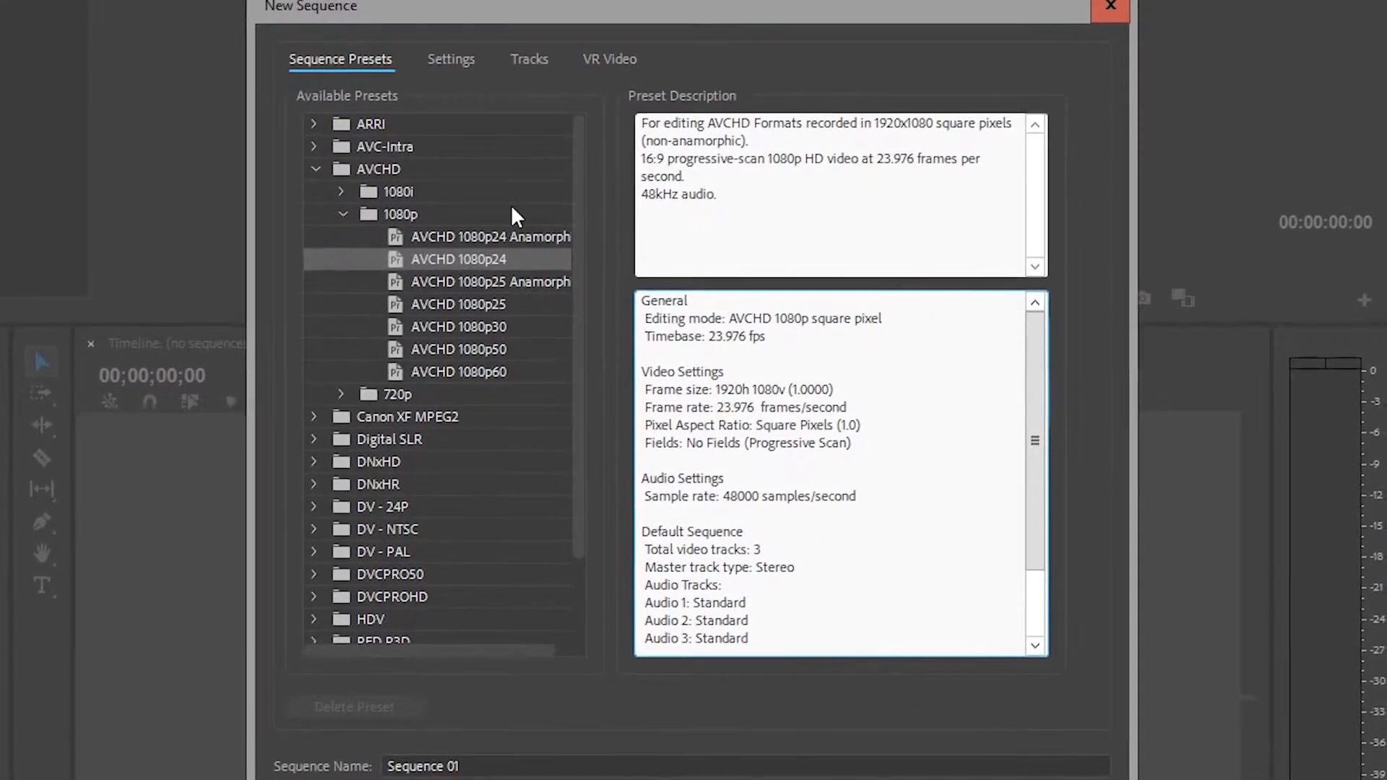
drag(585, 158, 560, 109)
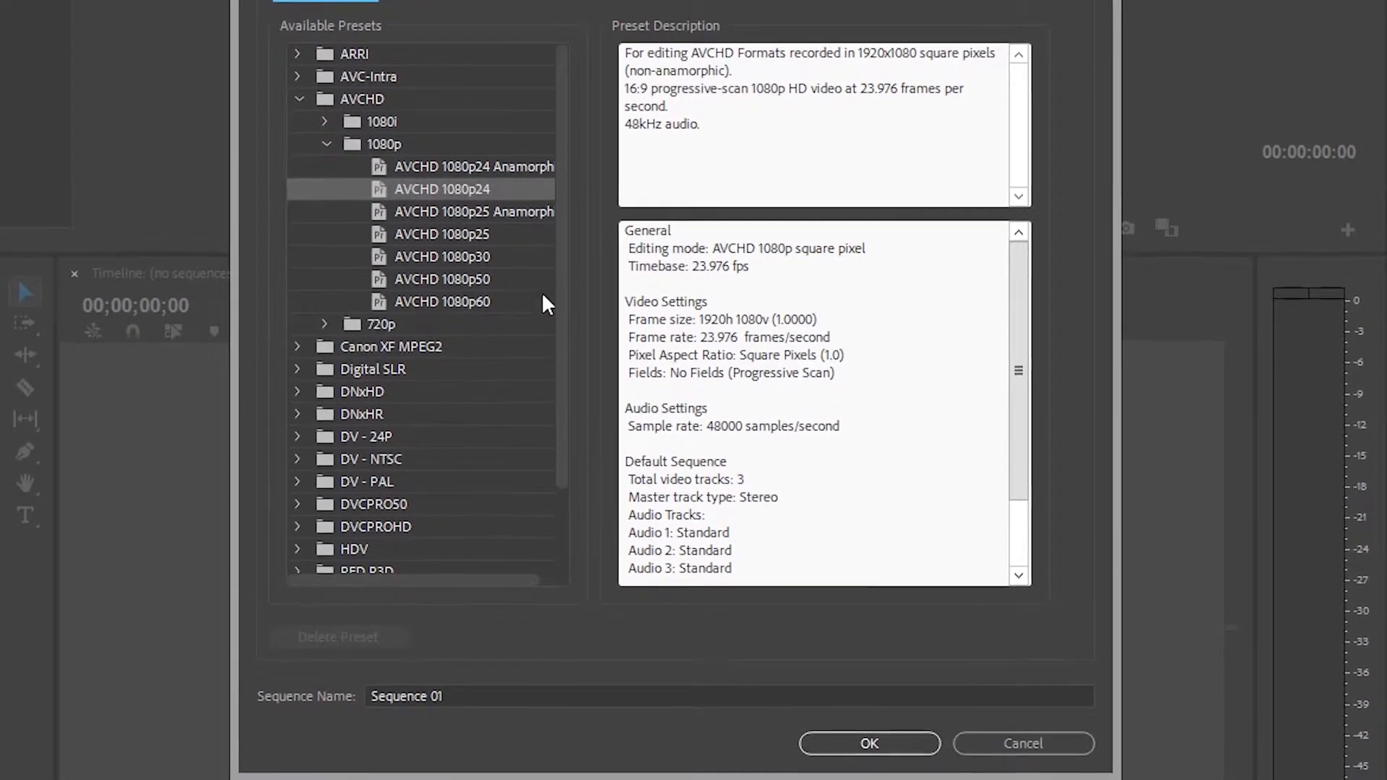
drag(565, 273, 556, 338)
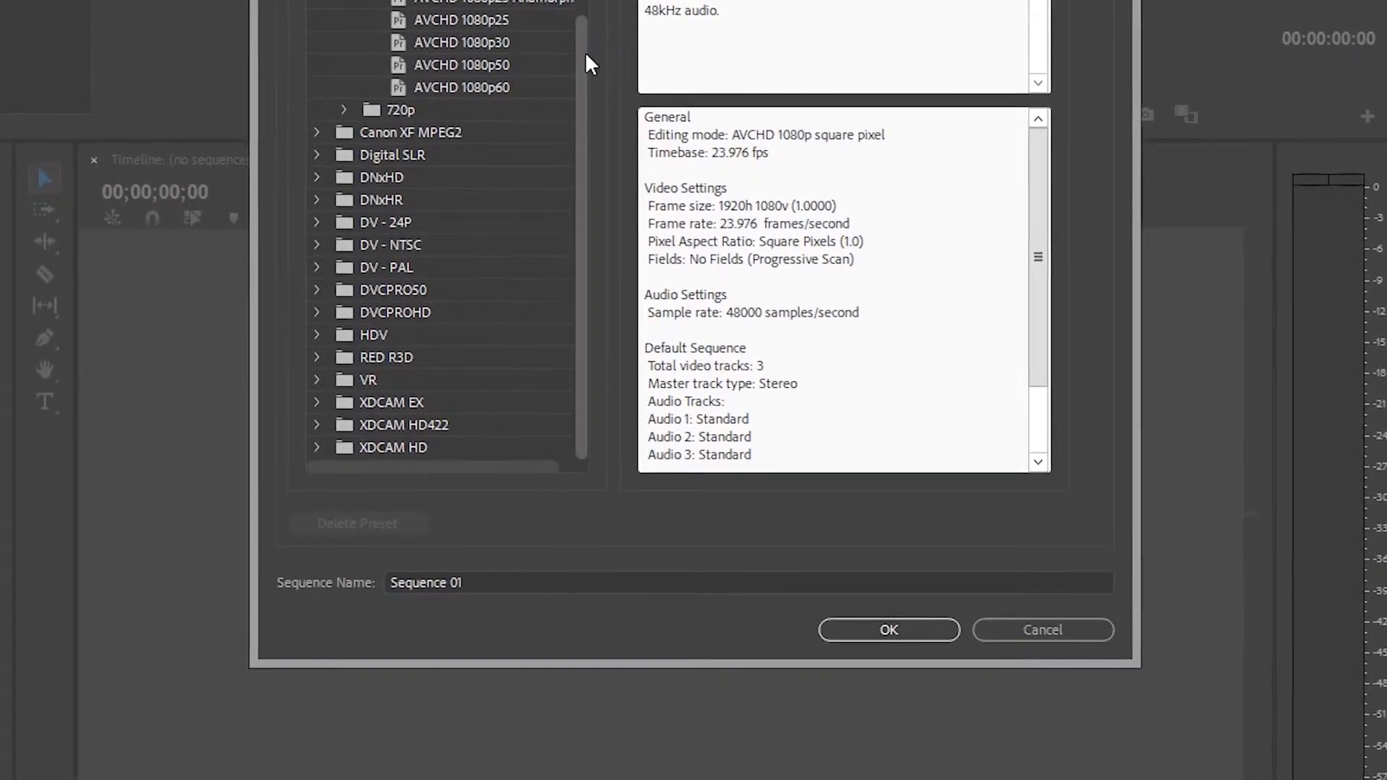
drag(581, 63, 582, 0)
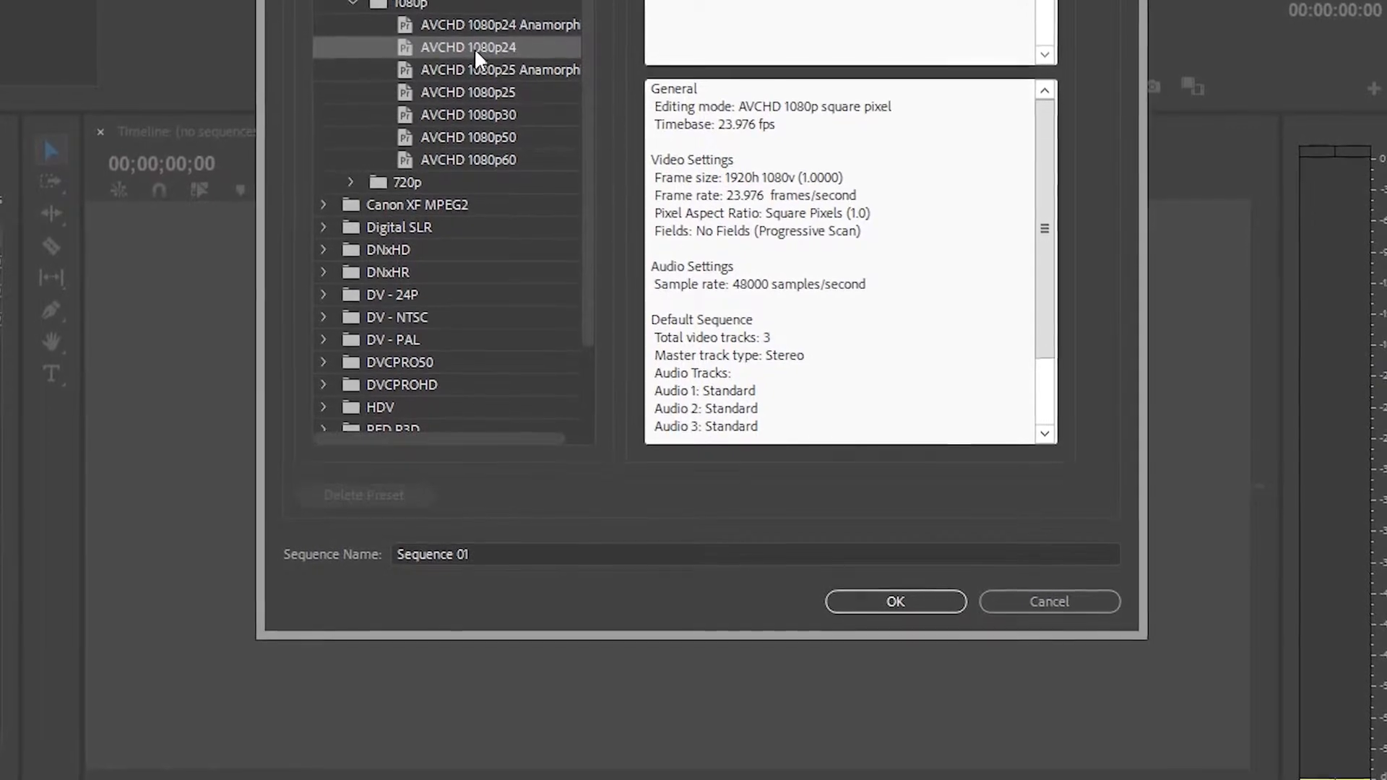
click(950, 591)
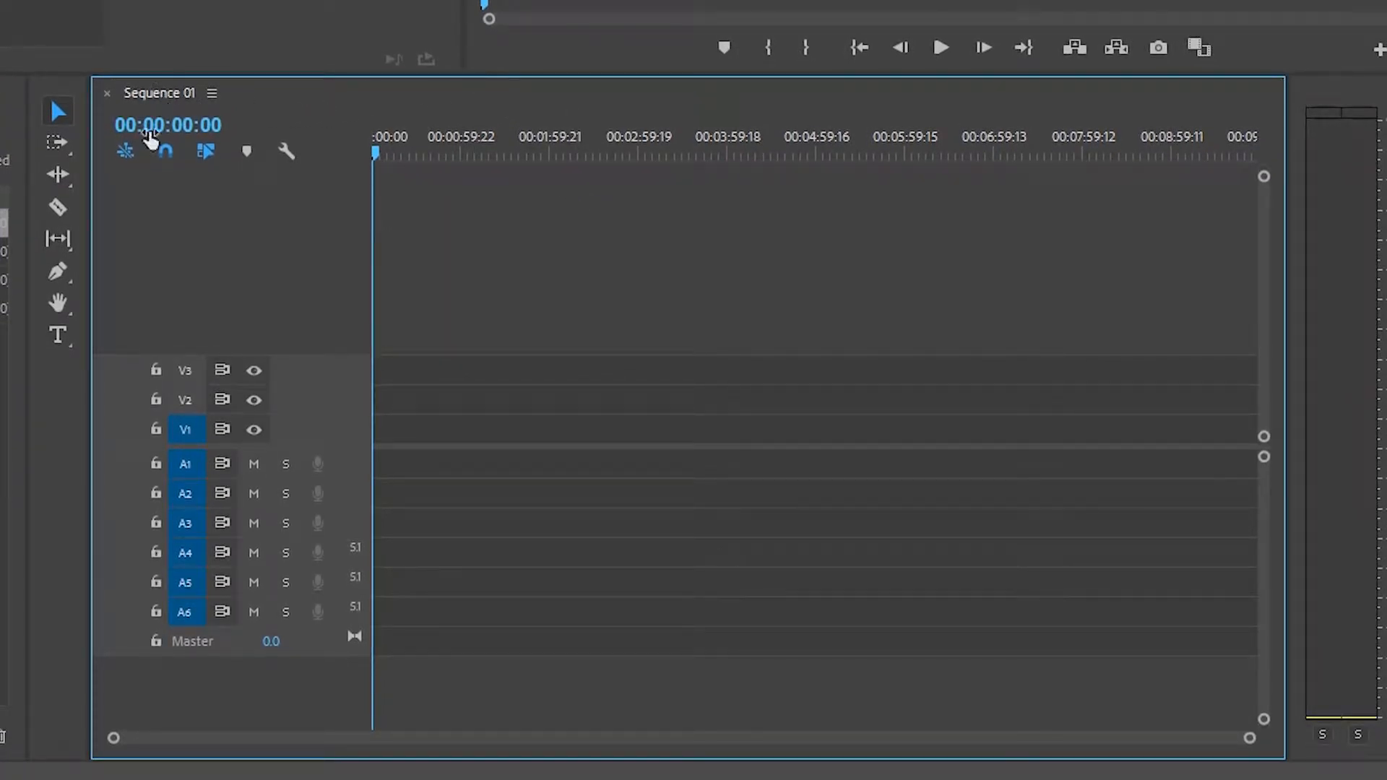
Switch to File Explorer to look at the PROJECT_FILES folder in the project's folder structure, and return to Premiere Pro
click(131, 222)
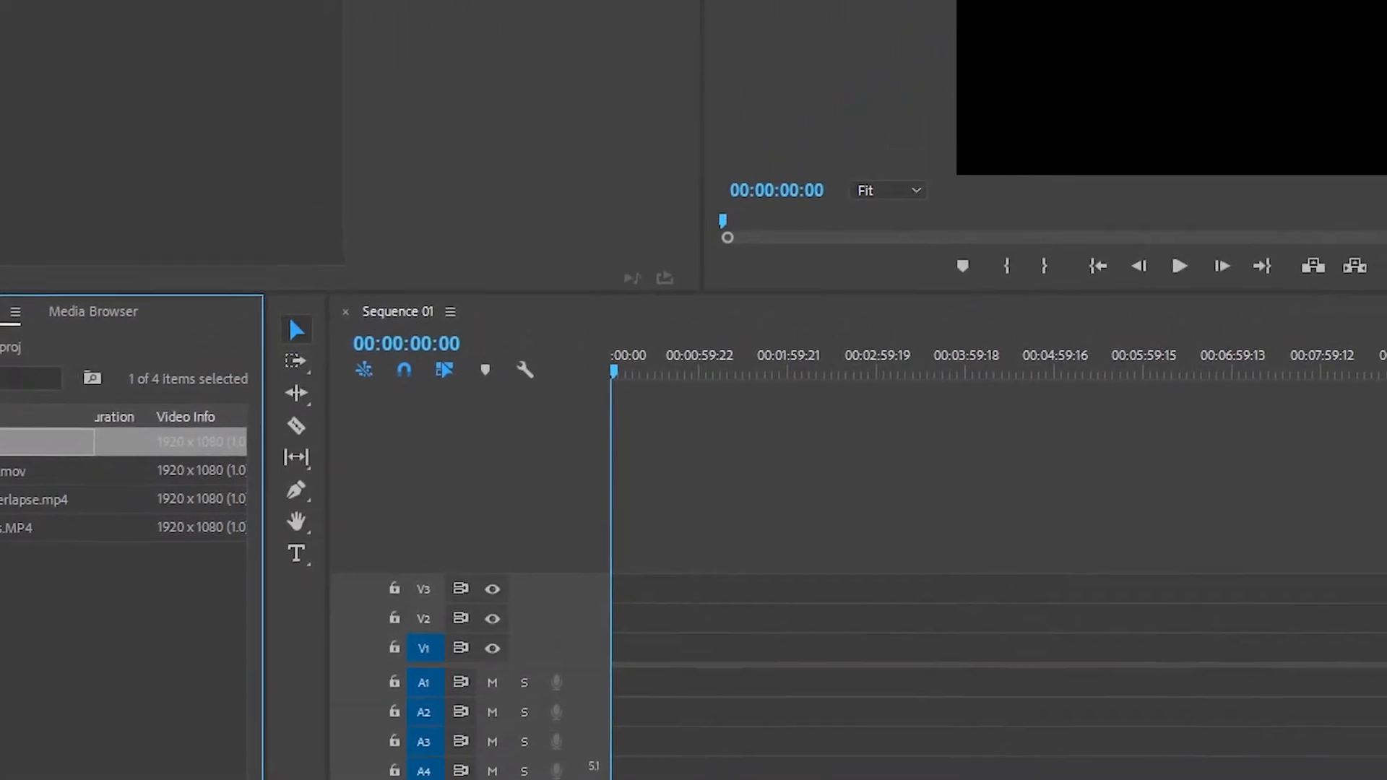
key(alt+Tab)
click(802, 489)
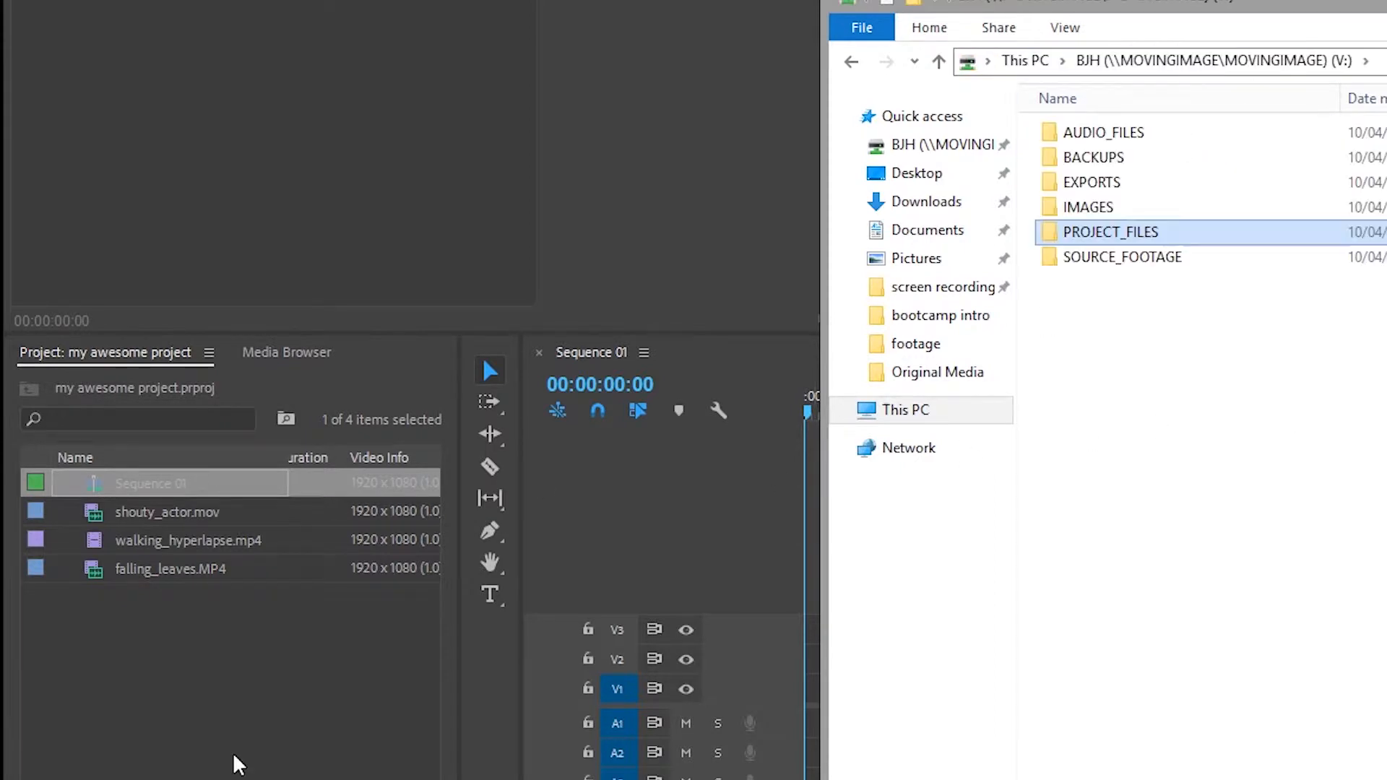
click(232, 756)
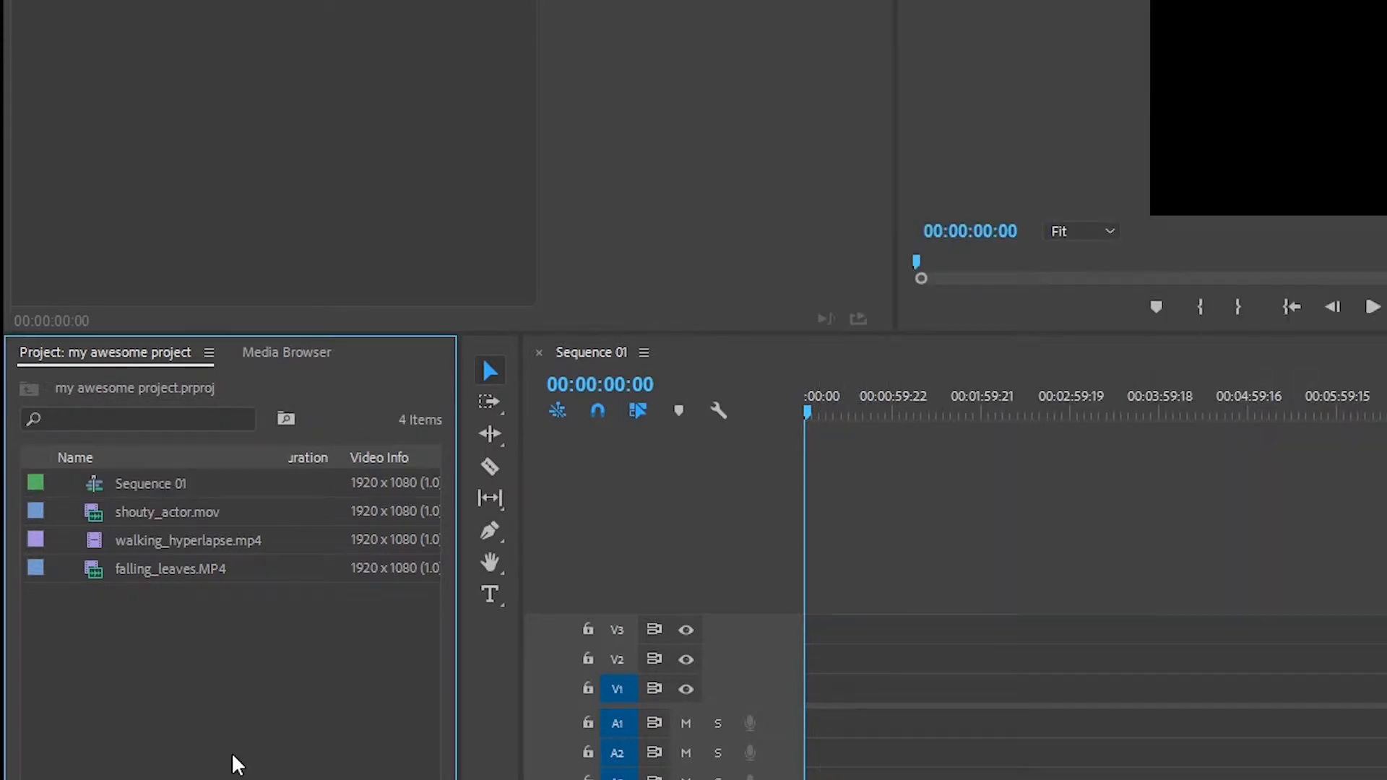
Rename the new sequence in the project as "first sequence"
right_click(140, 479)
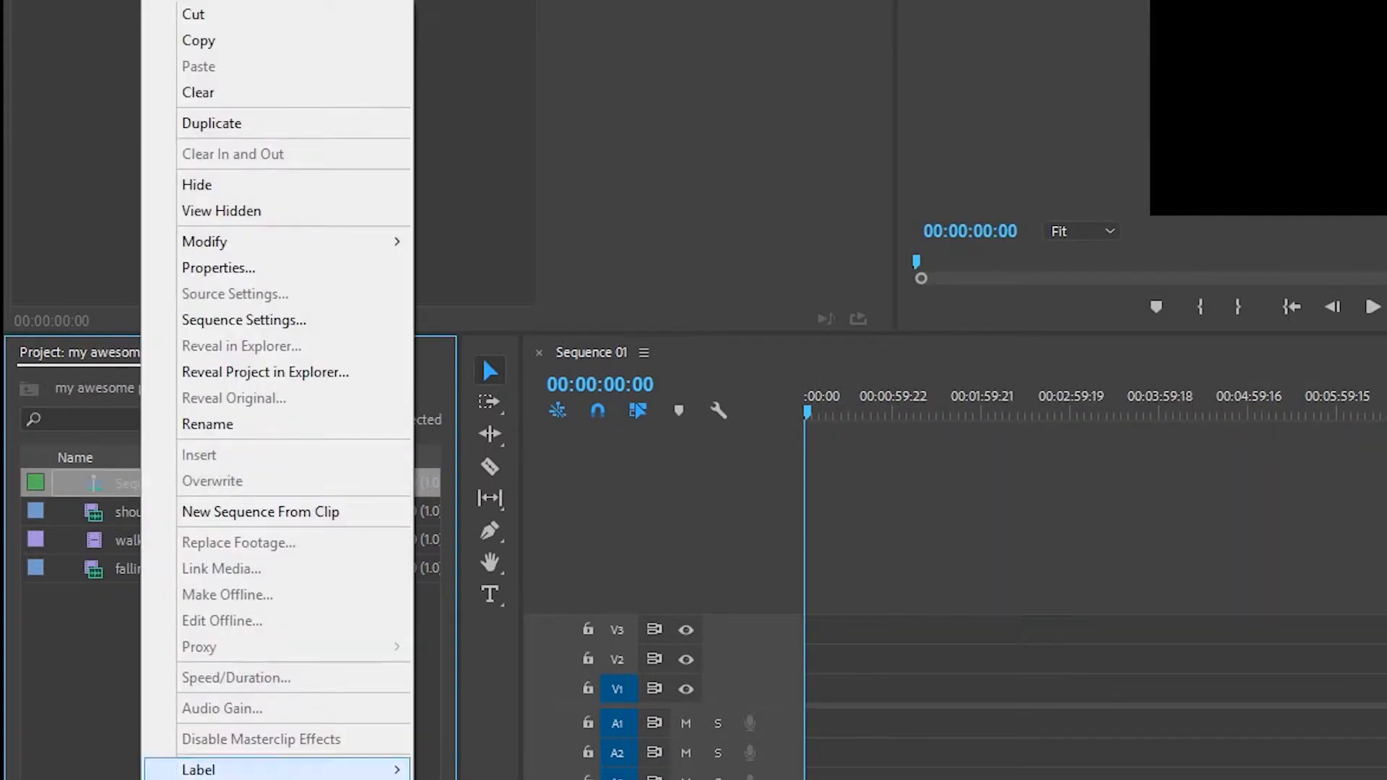
click(259, 424)
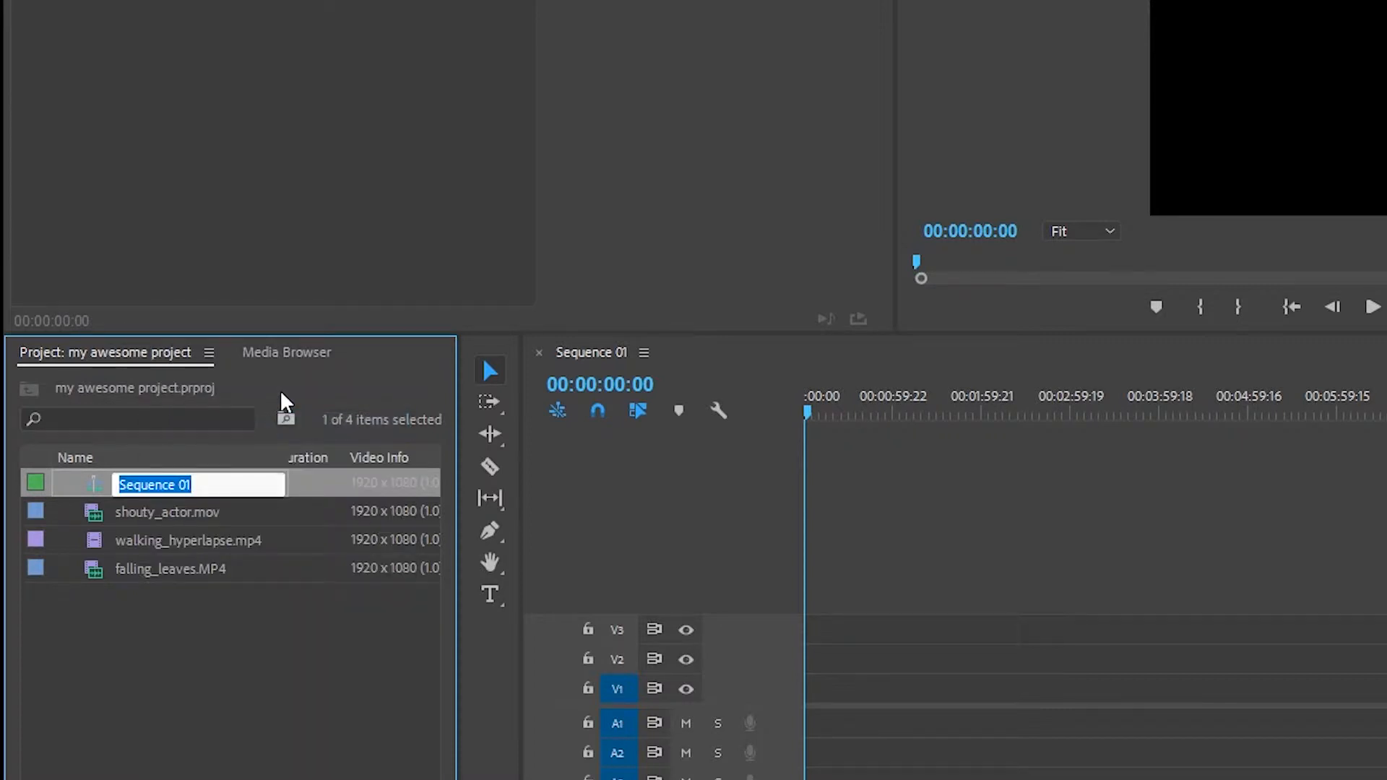
text(first se)
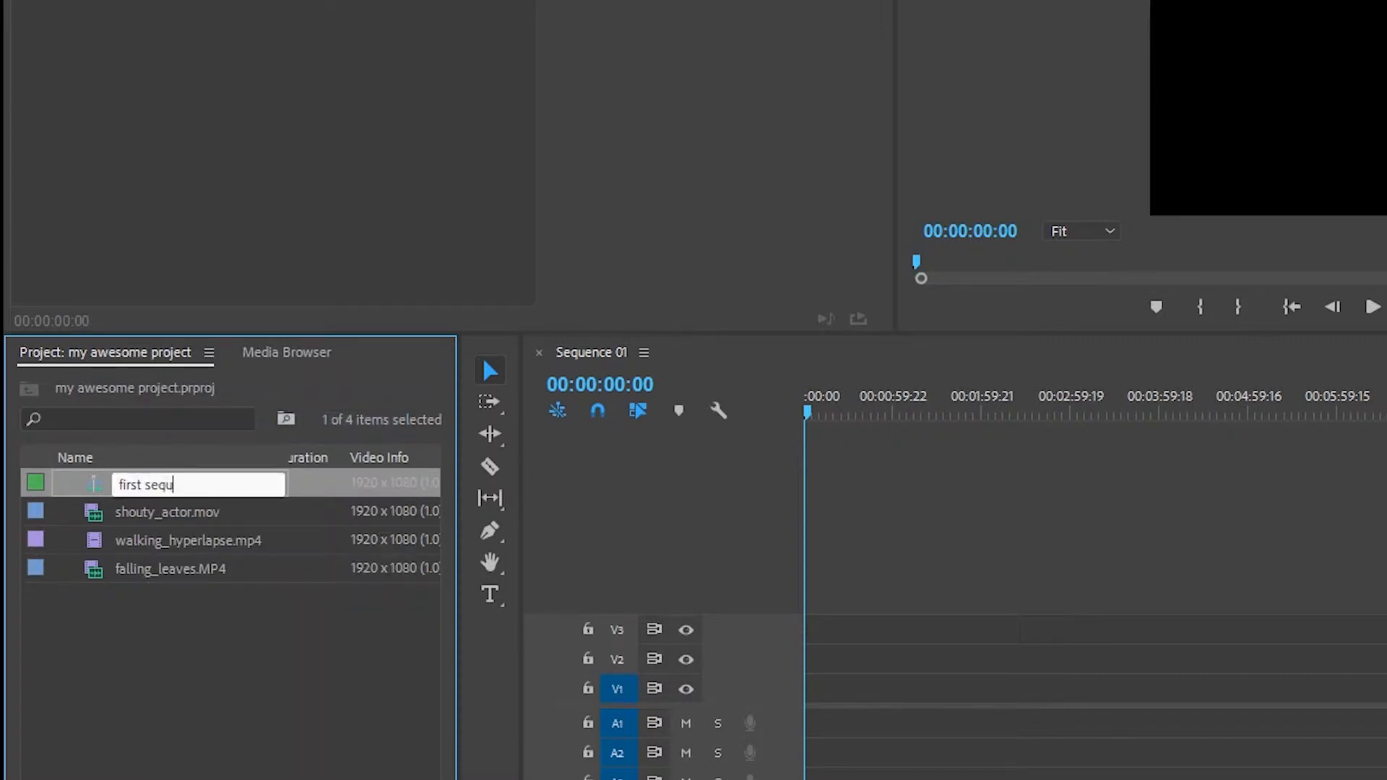
click(250, 643)
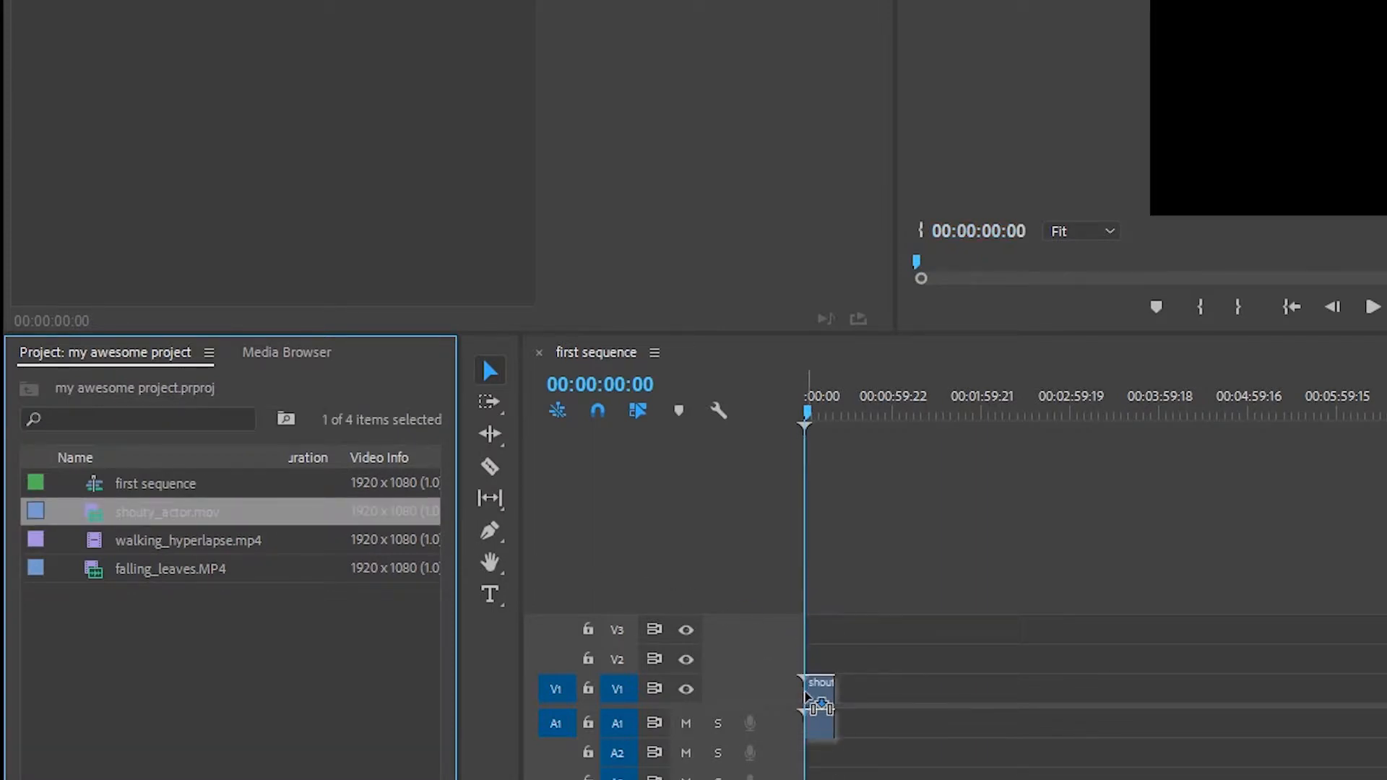
Place shouty_actor.mov at the start of track V1, turn off Always ask for clip mismatches, and keep the existing sequence settings
drag(805, 697, 807, 695)
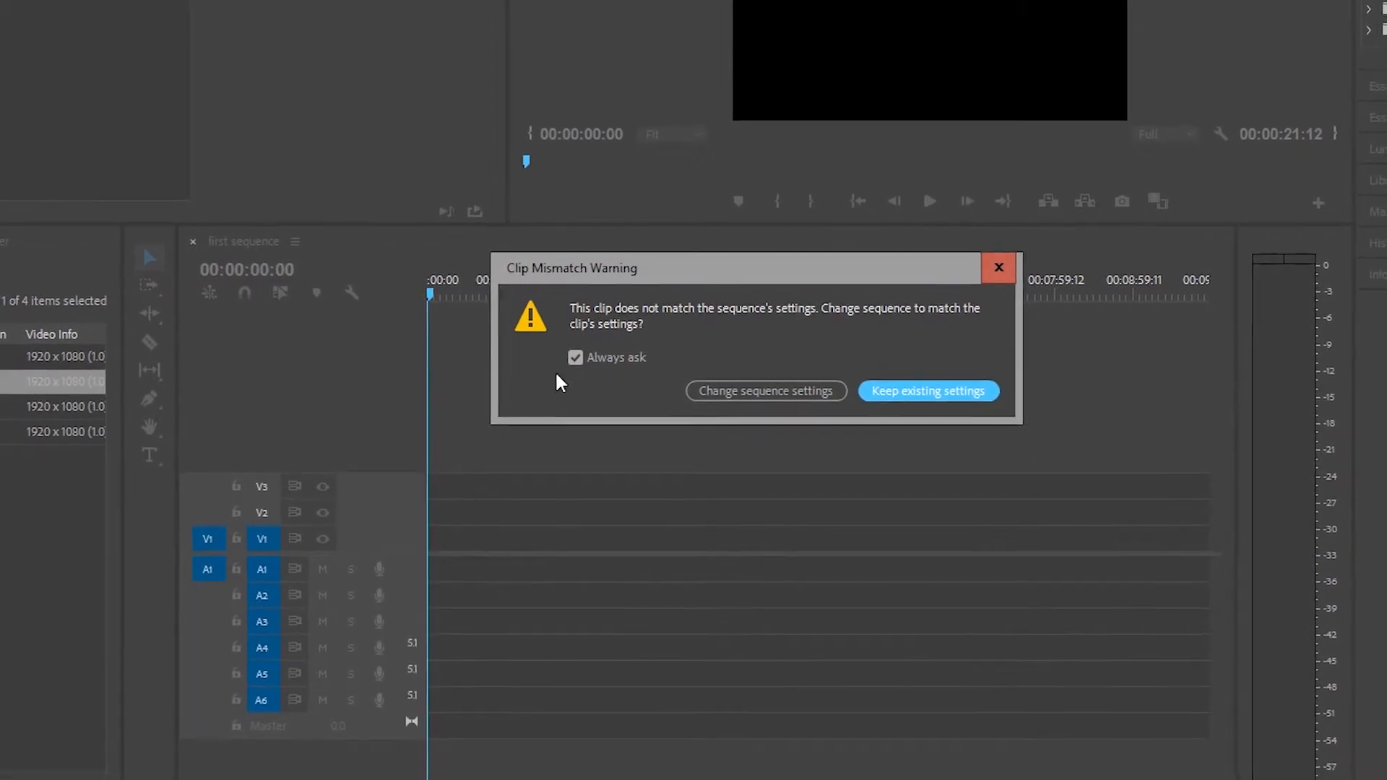
click(575, 357)
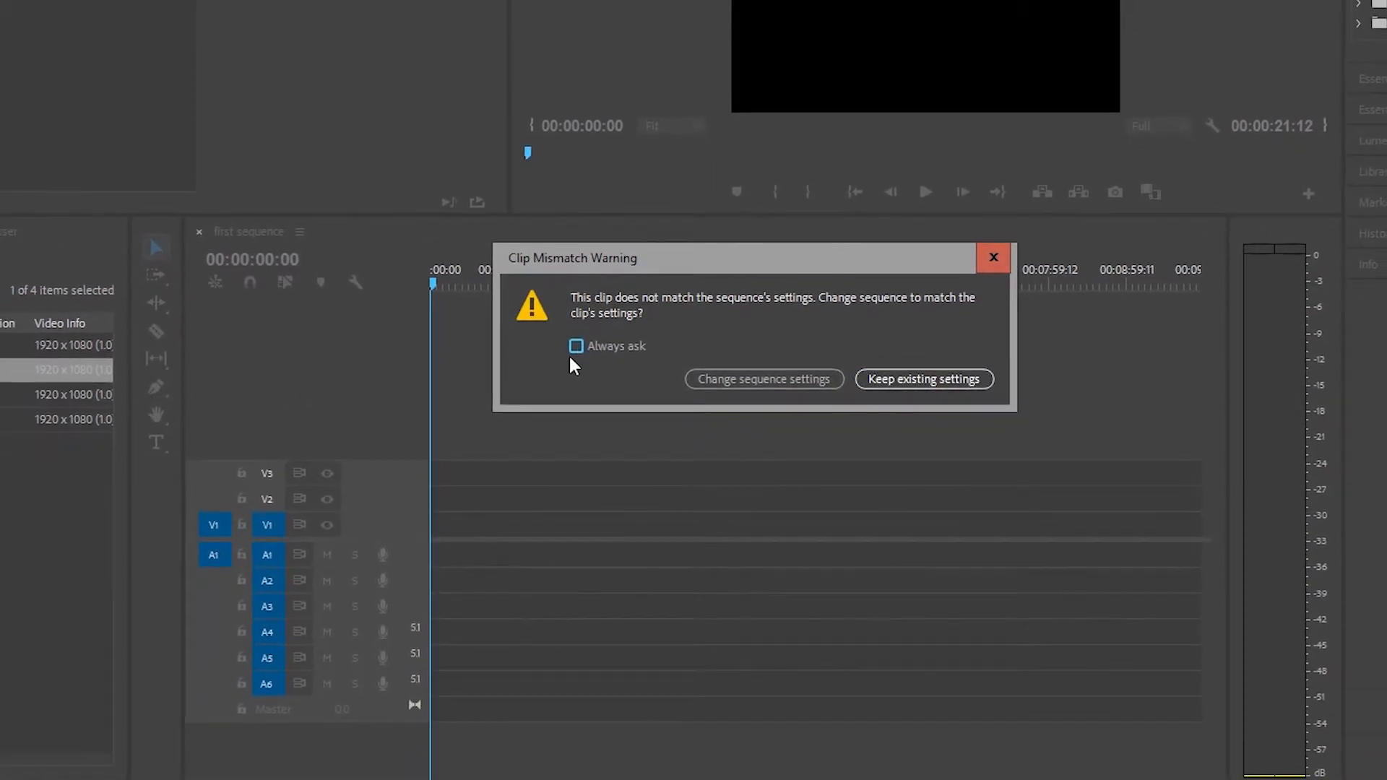
click(910, 366)
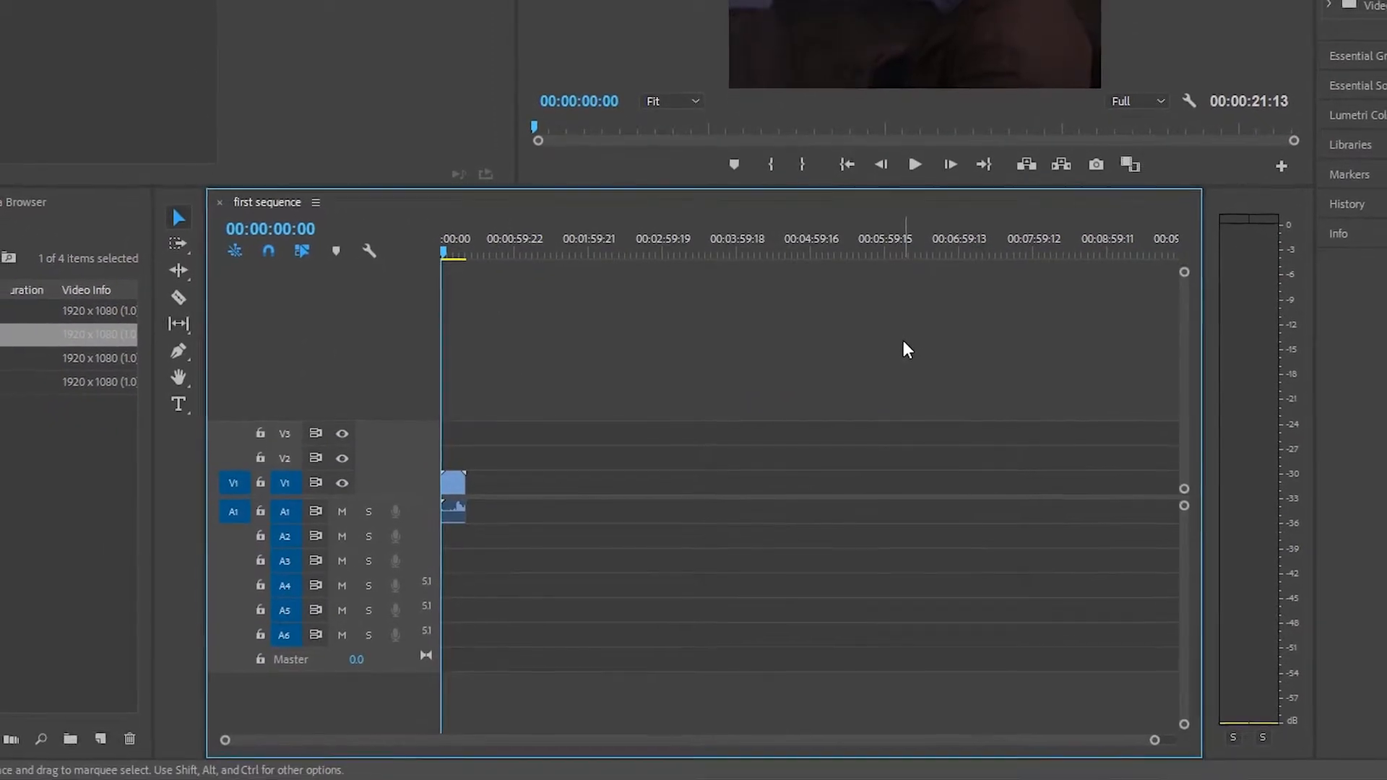
Scrub through the shouty_actor.mov clip in the timeline and play the sequence from the beginning
drag(443, 252, 476, 188)
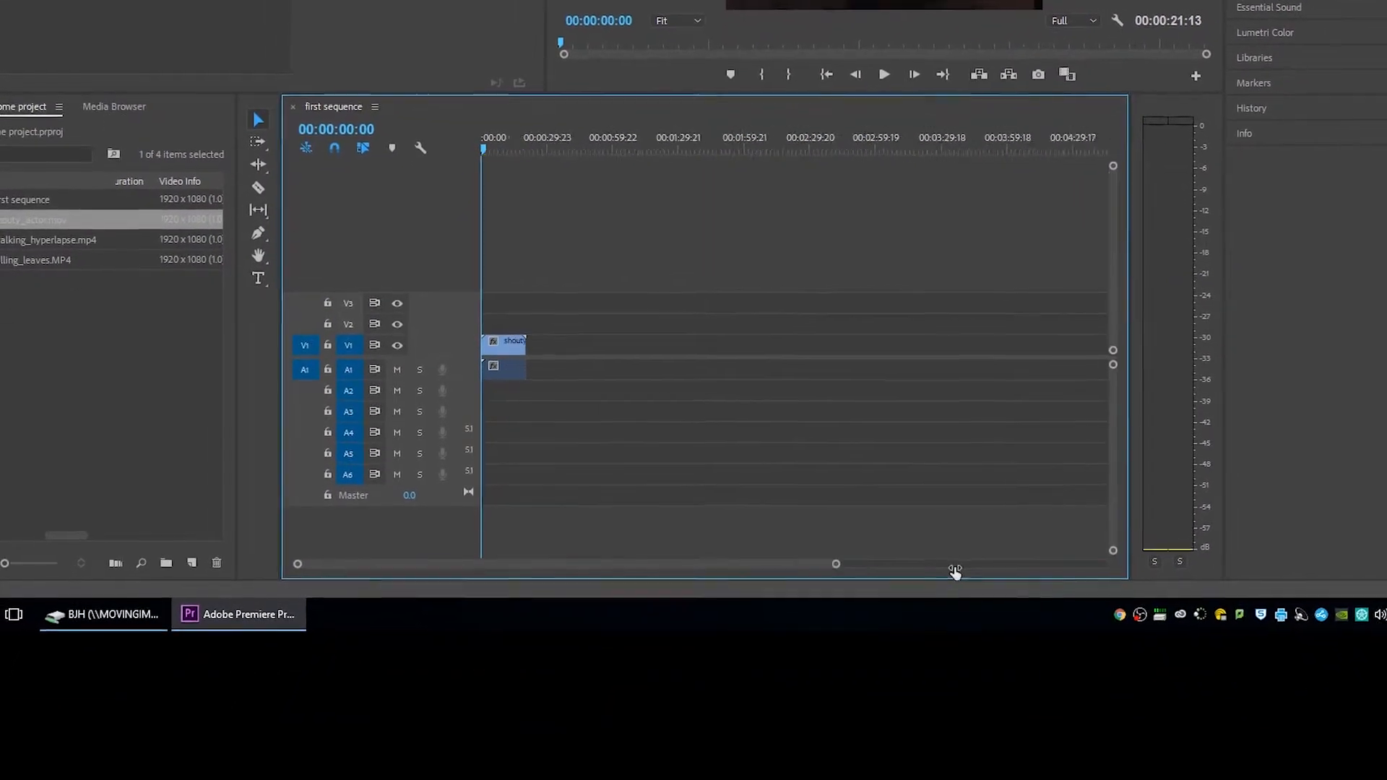
drag(955, 573, 778, 574)
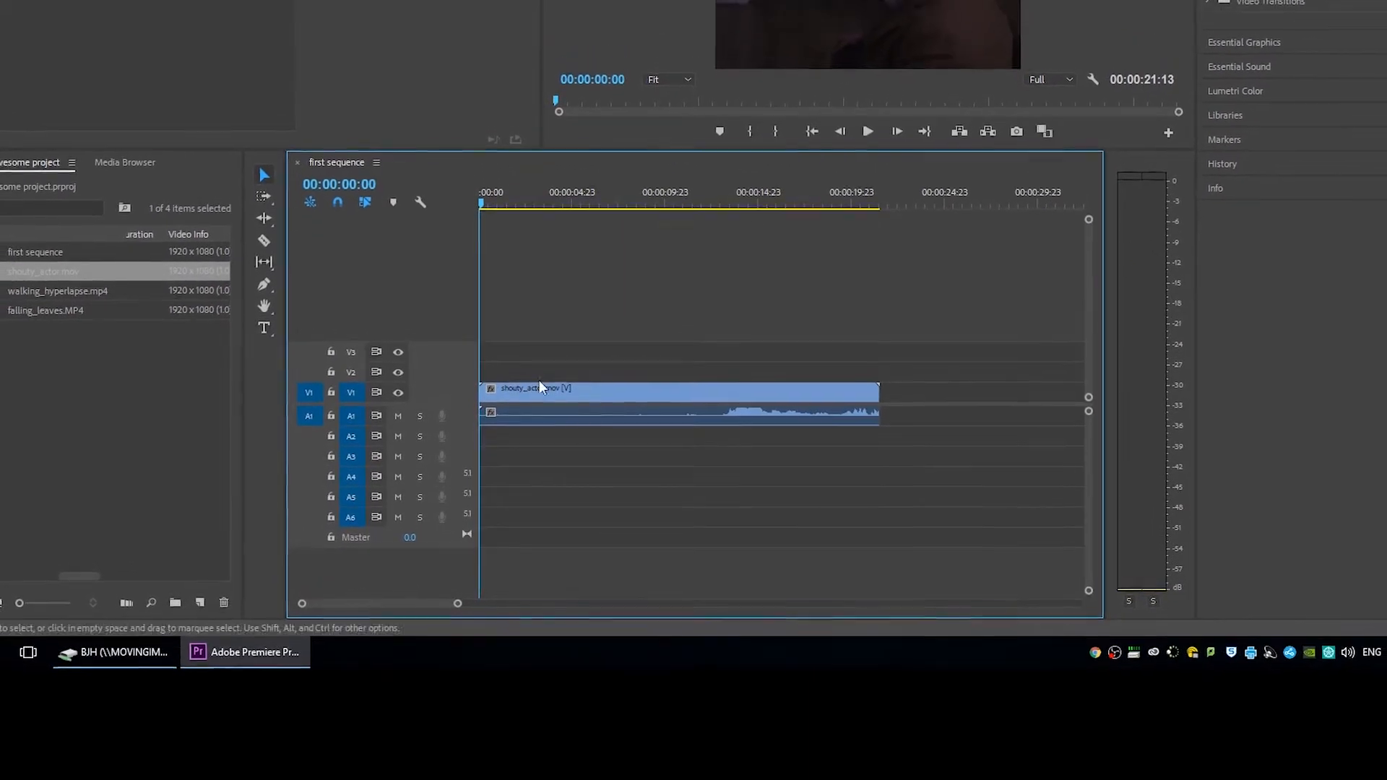
drag(840, 243, 540, 262)
drag(541, 320, 579, 301)
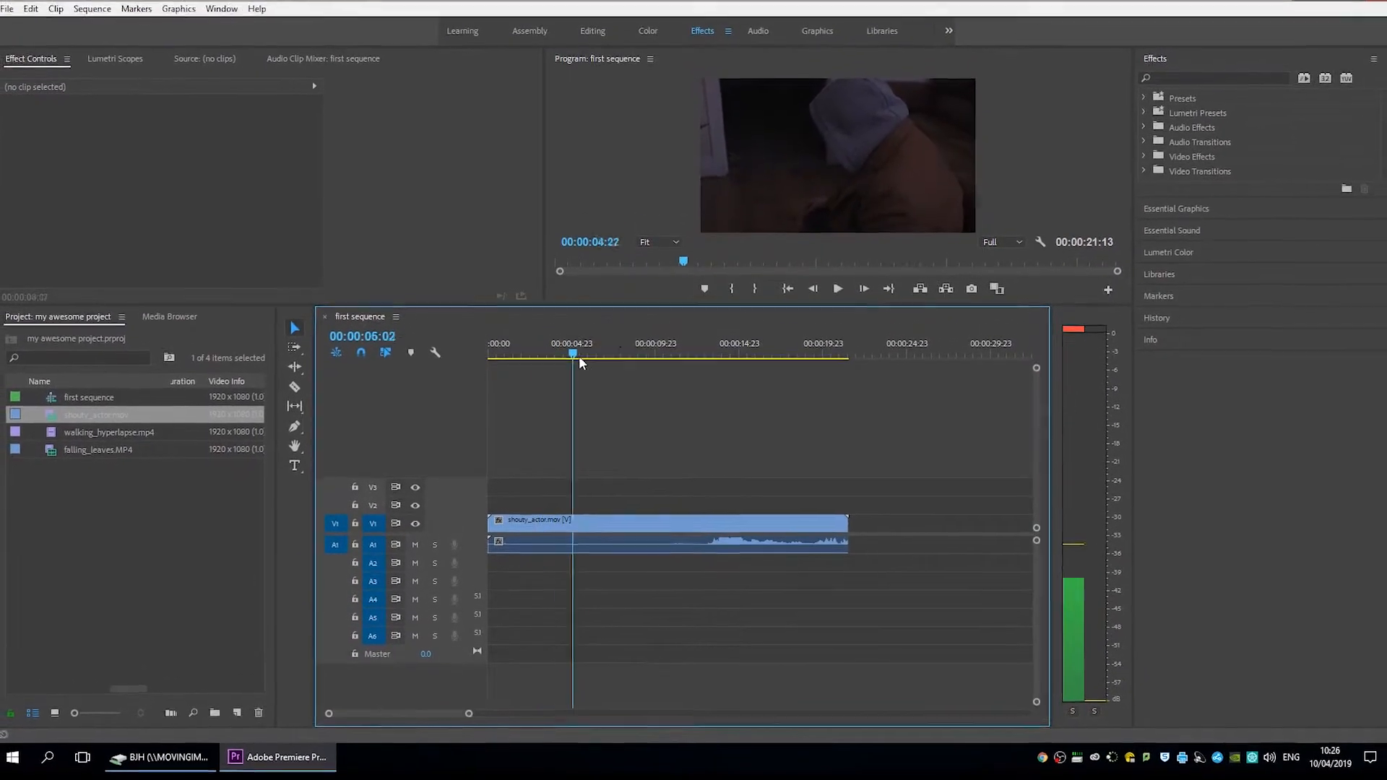
drag(578, 358, 652, 357)
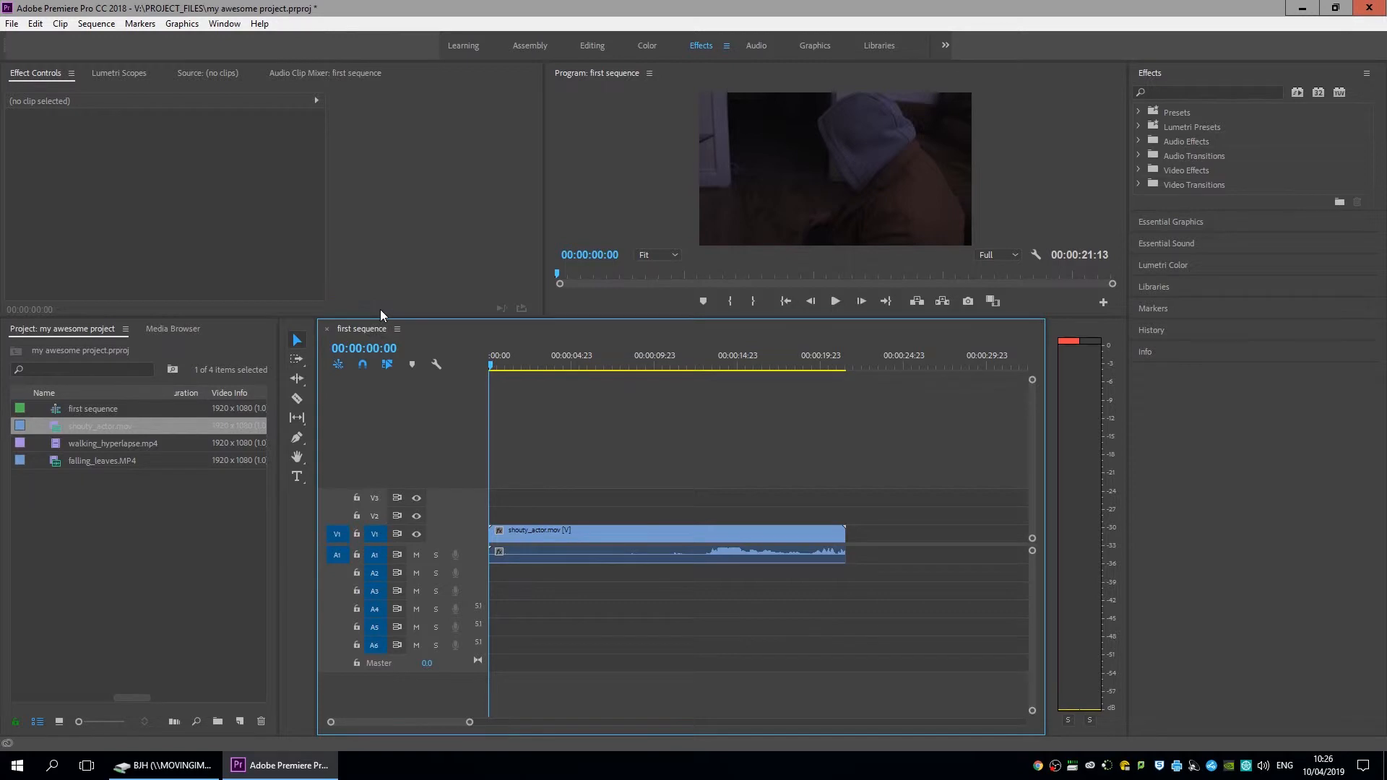
key(space)
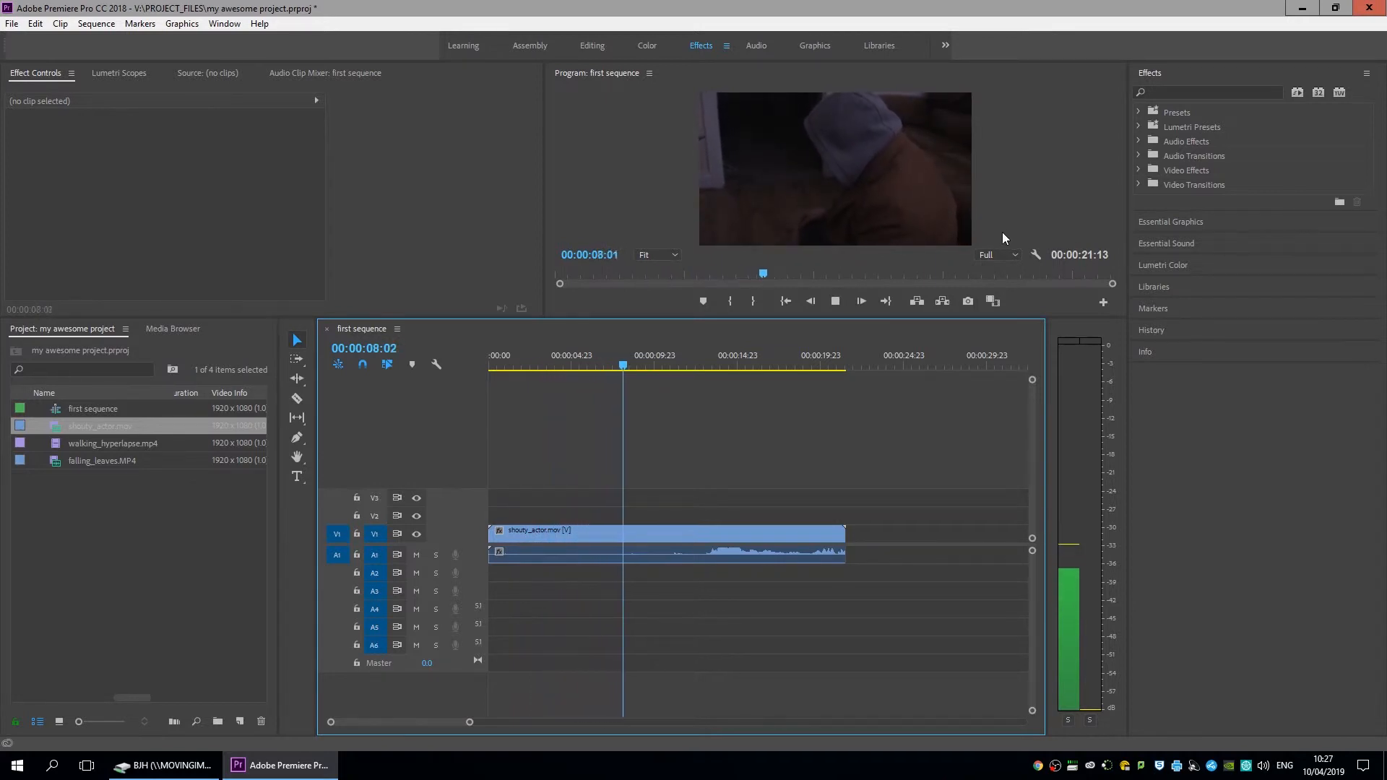
Add a marker at about 00:00:10:01 during playback, stop the playback, and scrub the timeline around the marked moment
key(m)
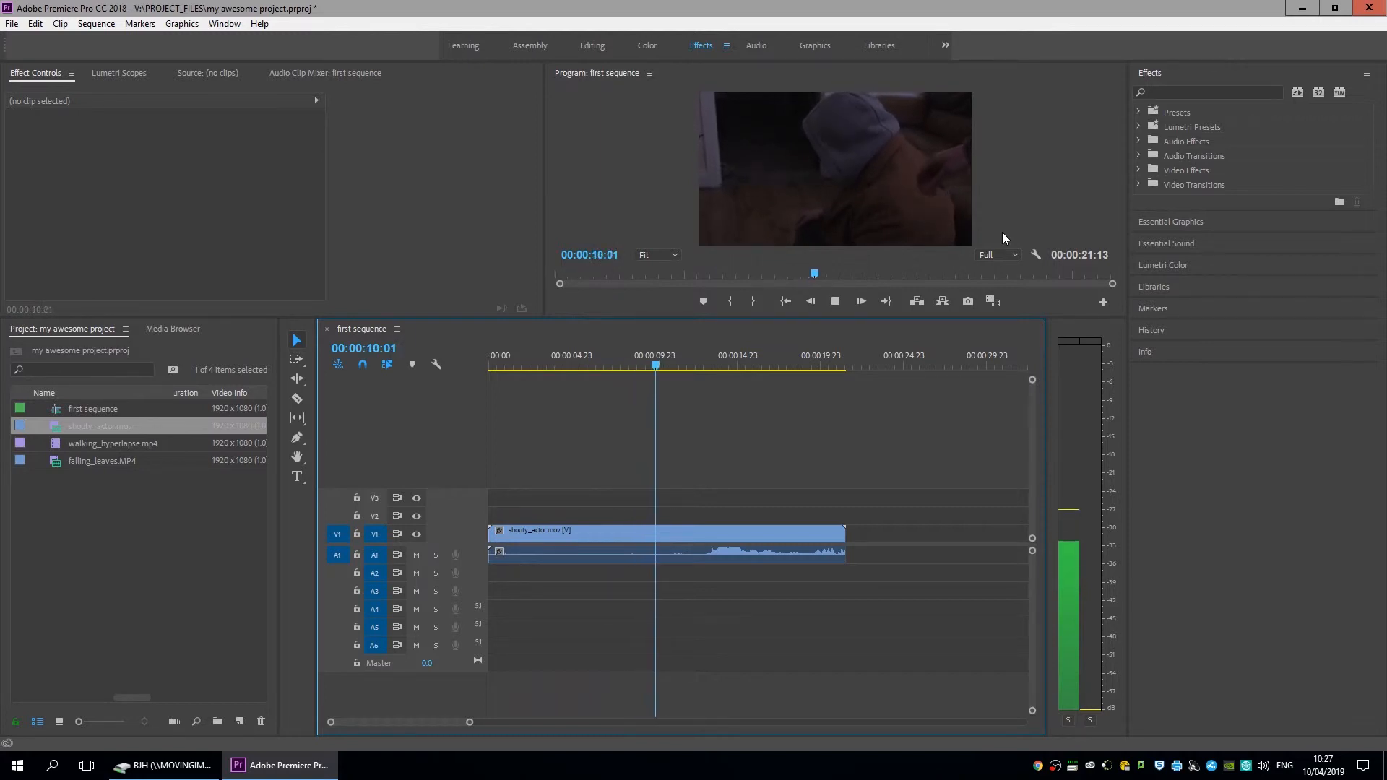
key(space)
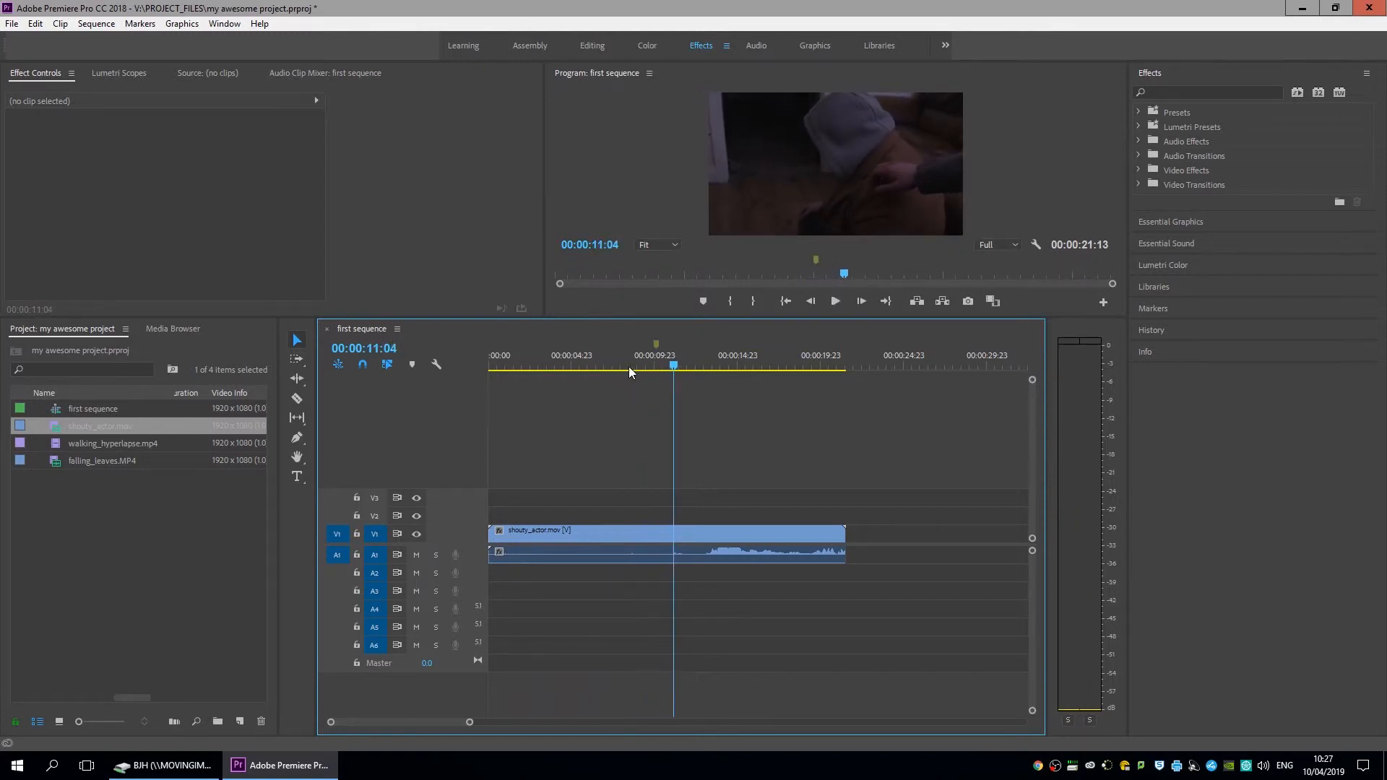
drag(666, 367, 665, 365)
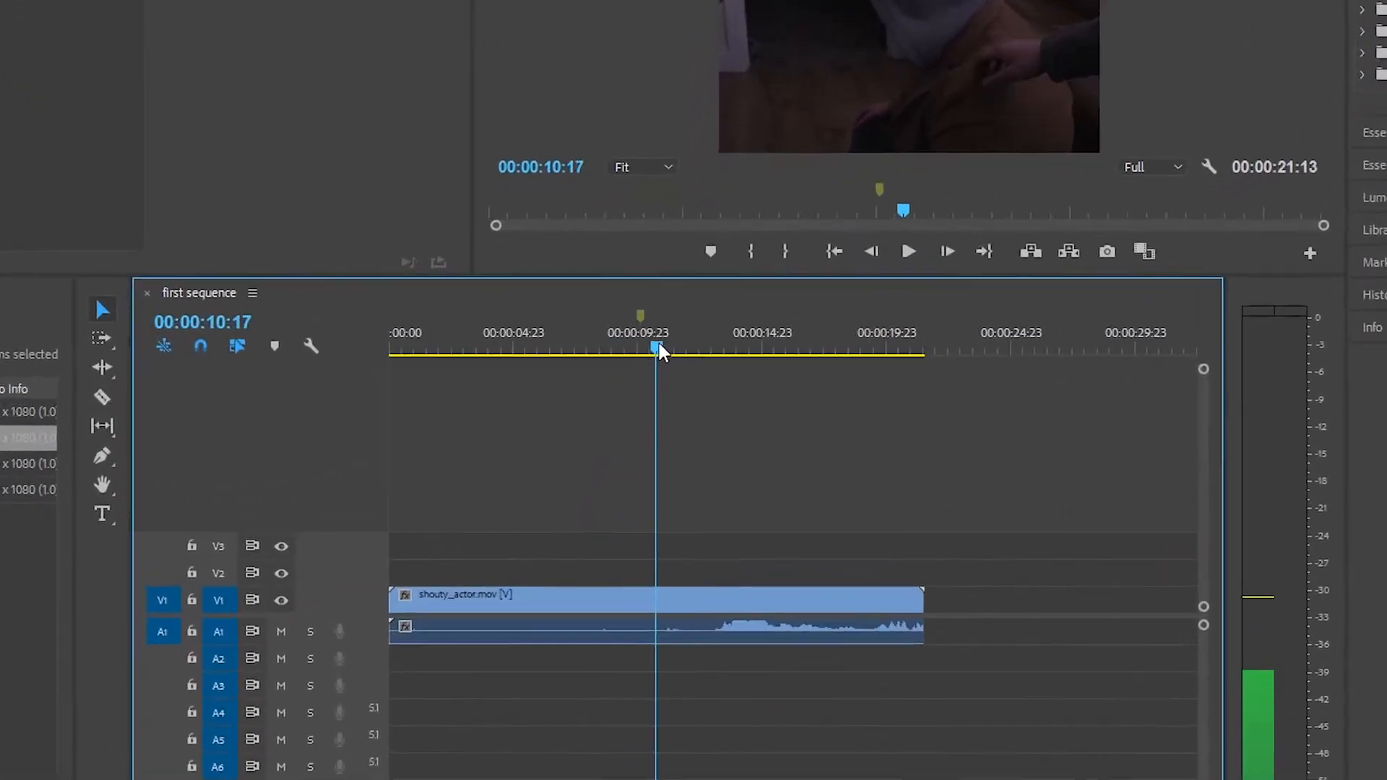
drag(636, 318, 702, 256)
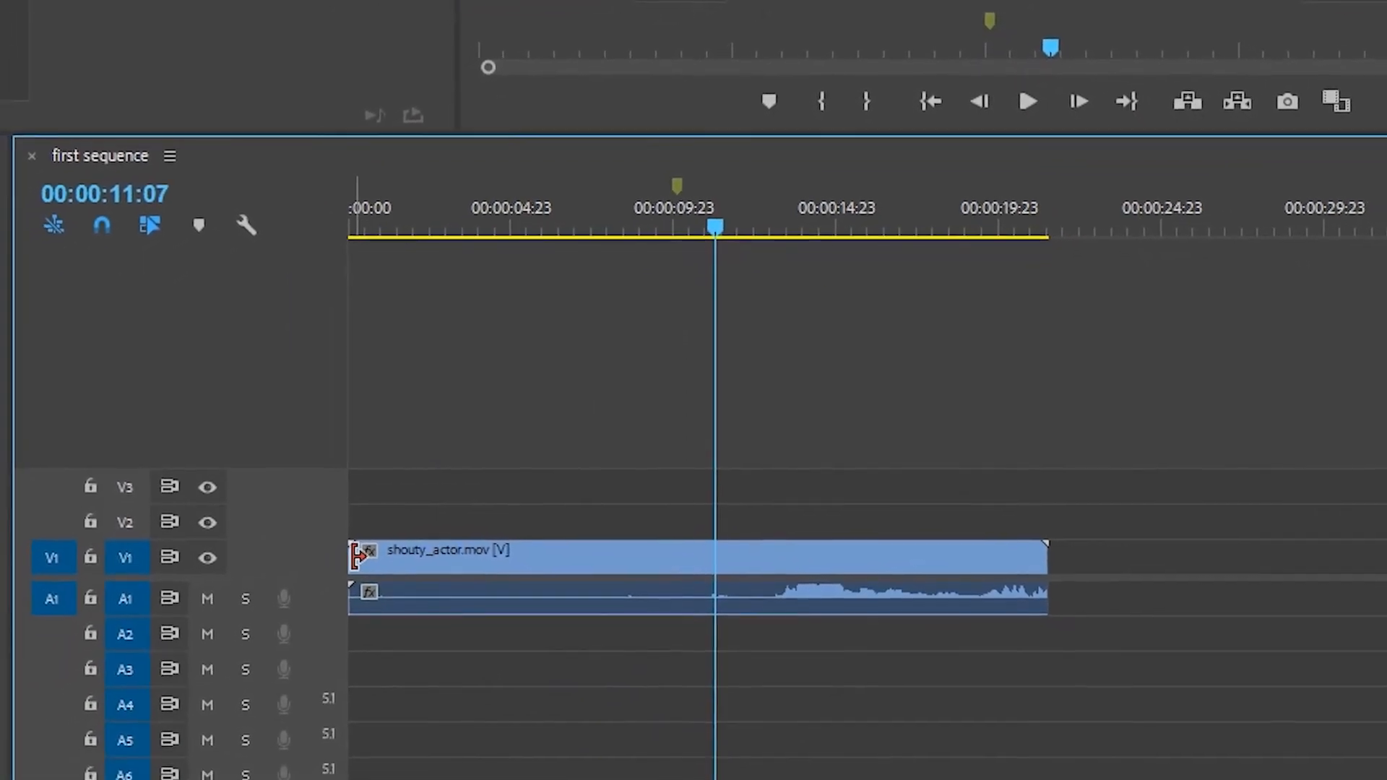
Trim the start of the shouty_actor.mov clip to the sequence marker and scrub over its new beginning
drag(342, 570, 682, 499)
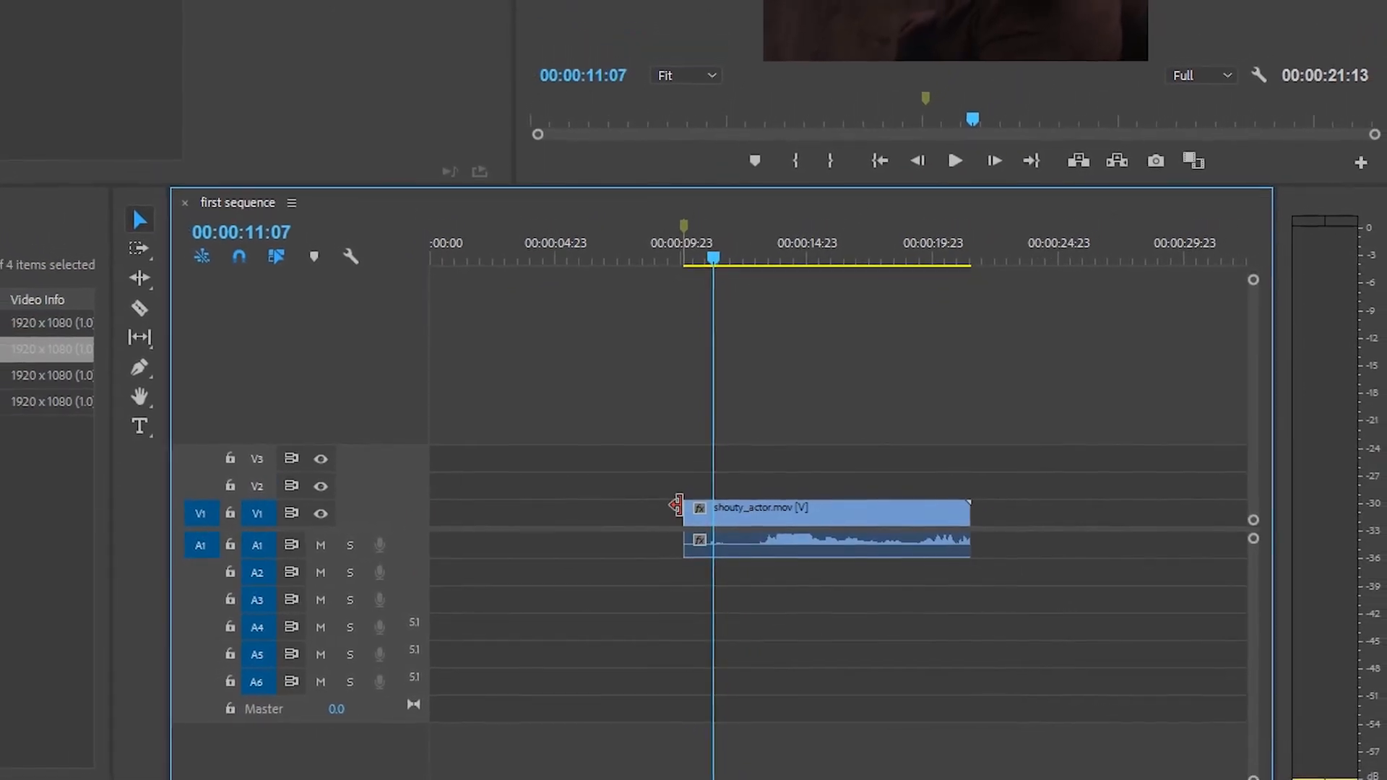
mouse_move(705, 283)
mouse_down()
mouse_move(678, 274)
mouse_move(718, 298)
mouse_move(683, 288)
mouse_up()
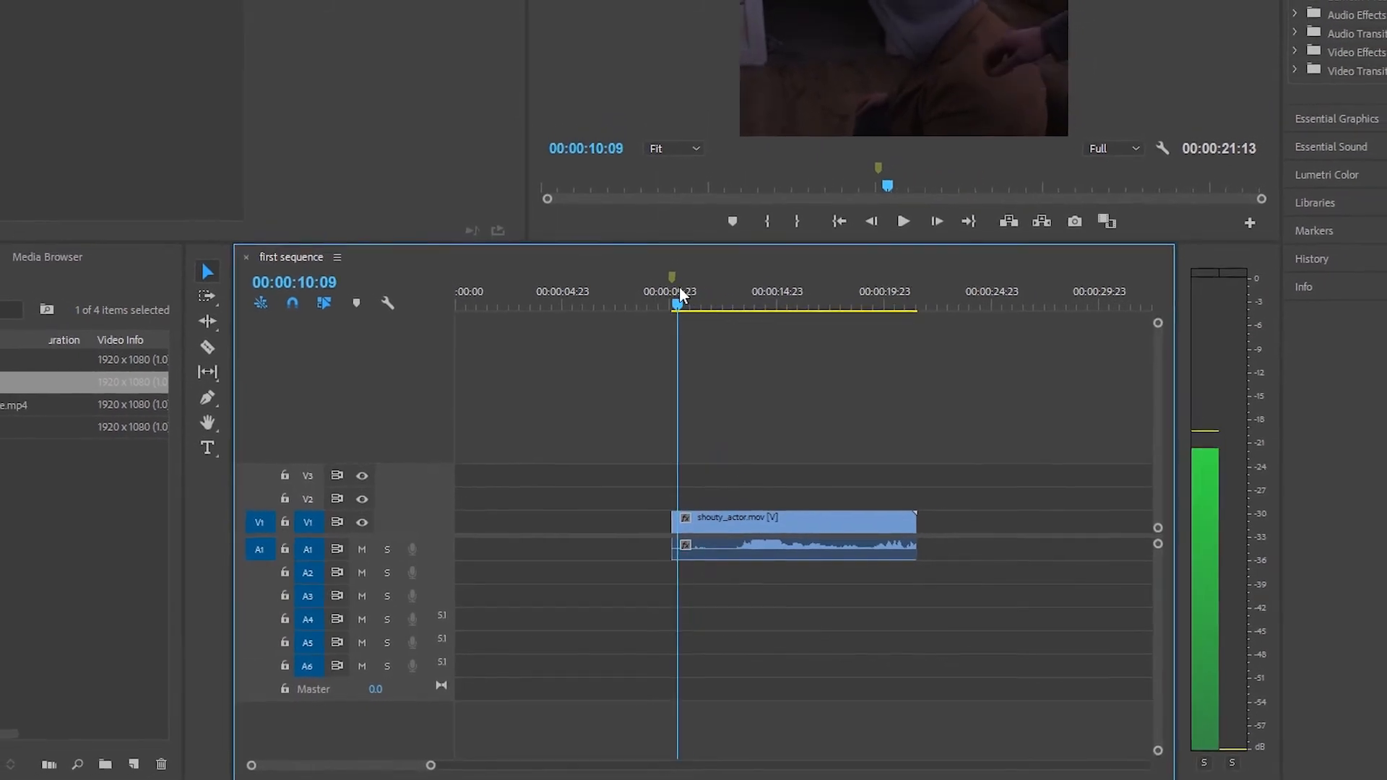
Delete the shouty_actor.mov clip from the timeline and clear all markers from the sequence
key(Delete)
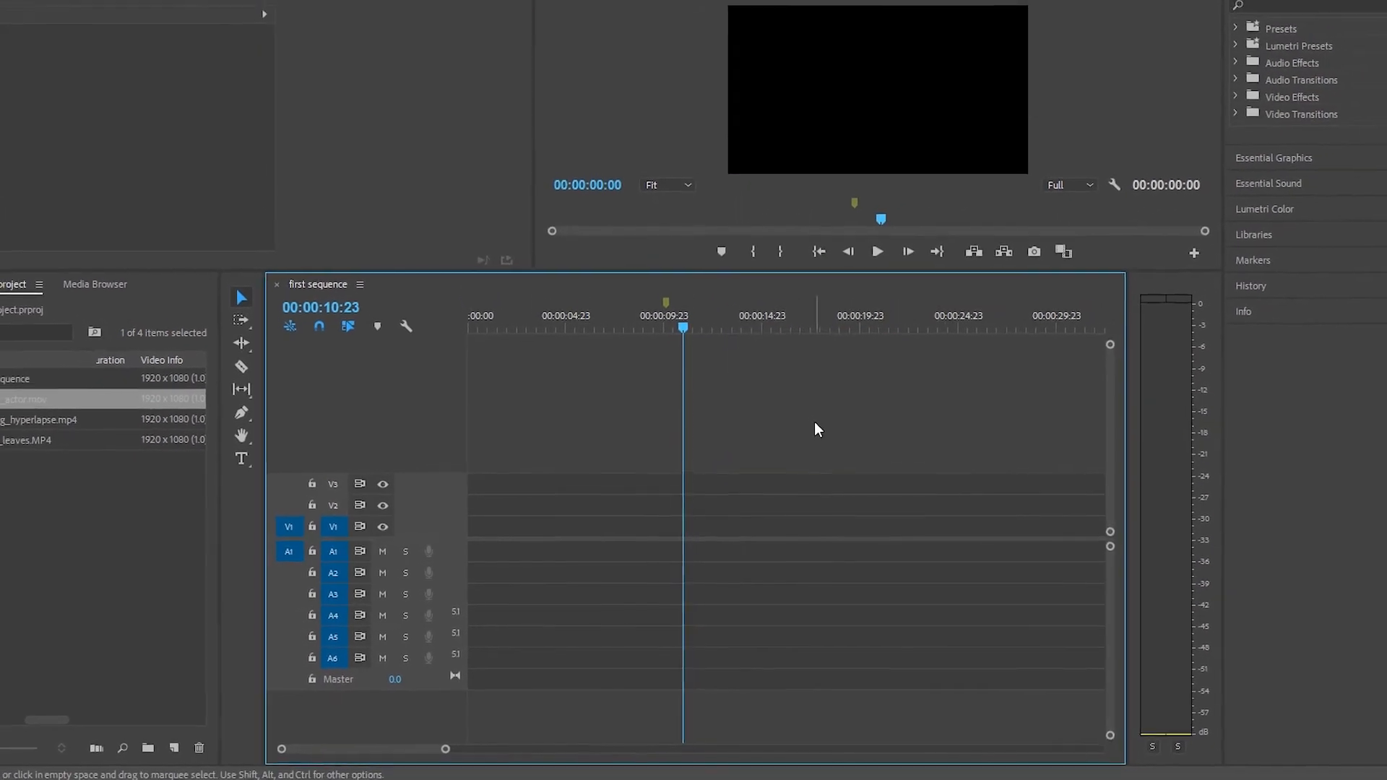
right_click(666, 316)
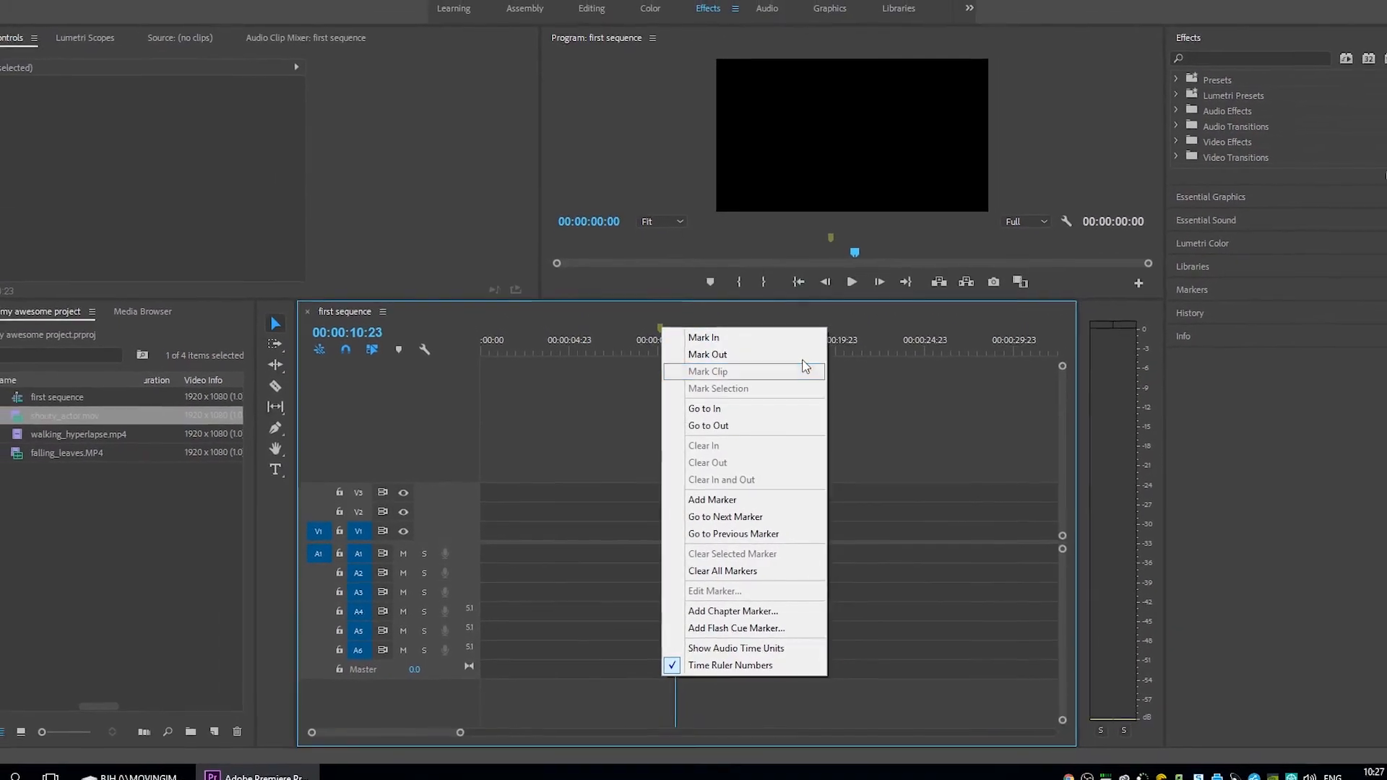
click(719, 570)
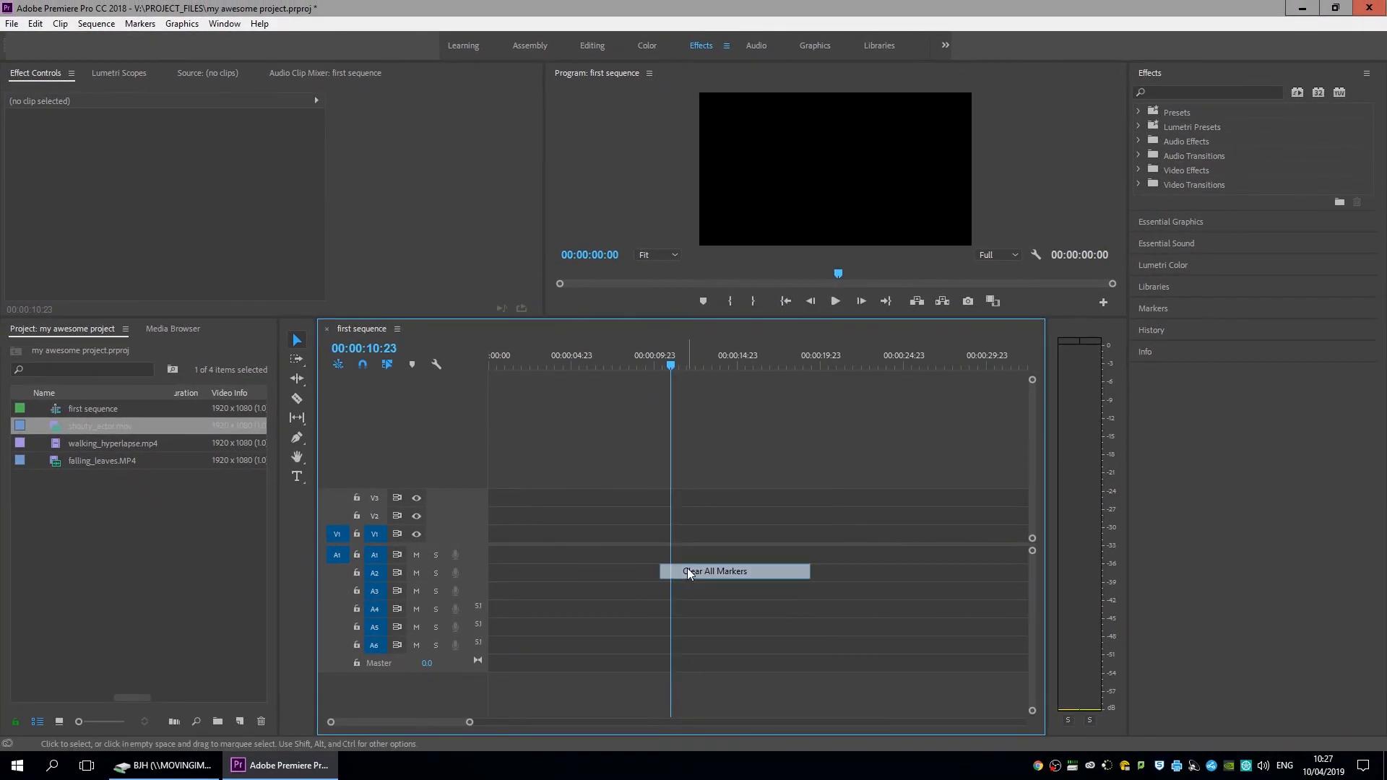